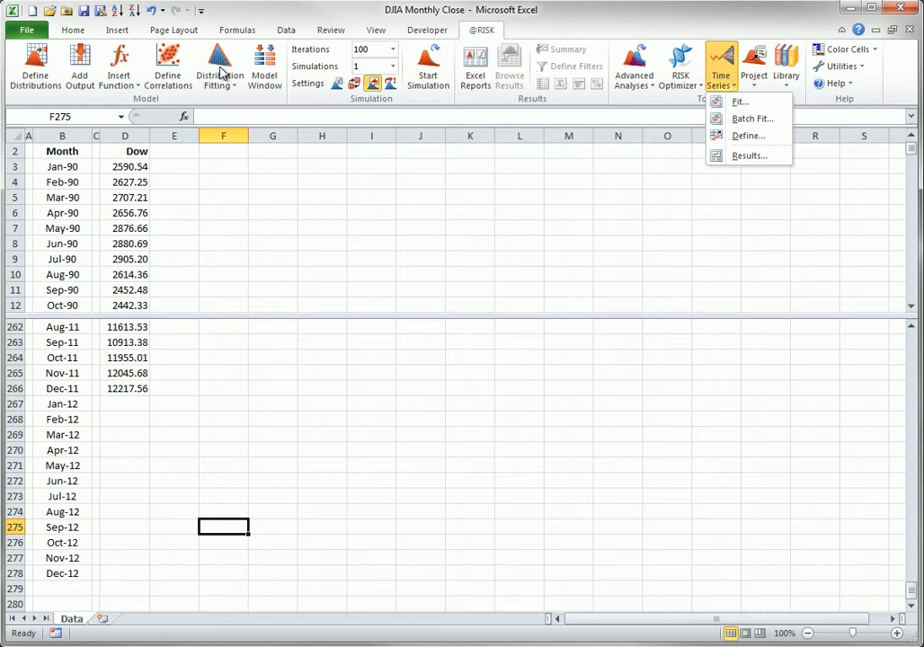
Open time series fitting for the monthly Dow data in D2:D266.
click(741, 104)
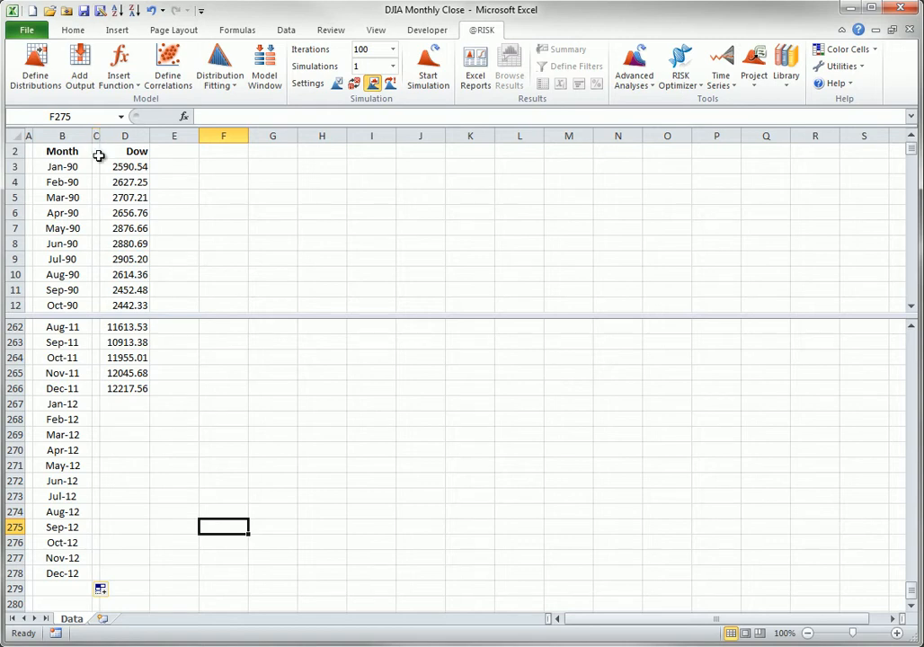
click(133, 182)
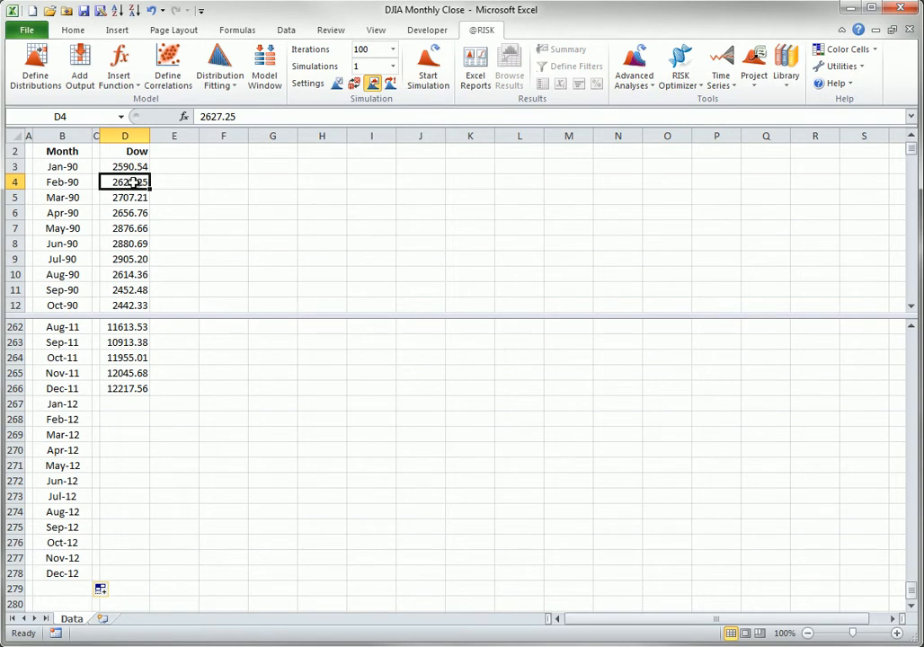
click(736, 85)
click(737, 102)
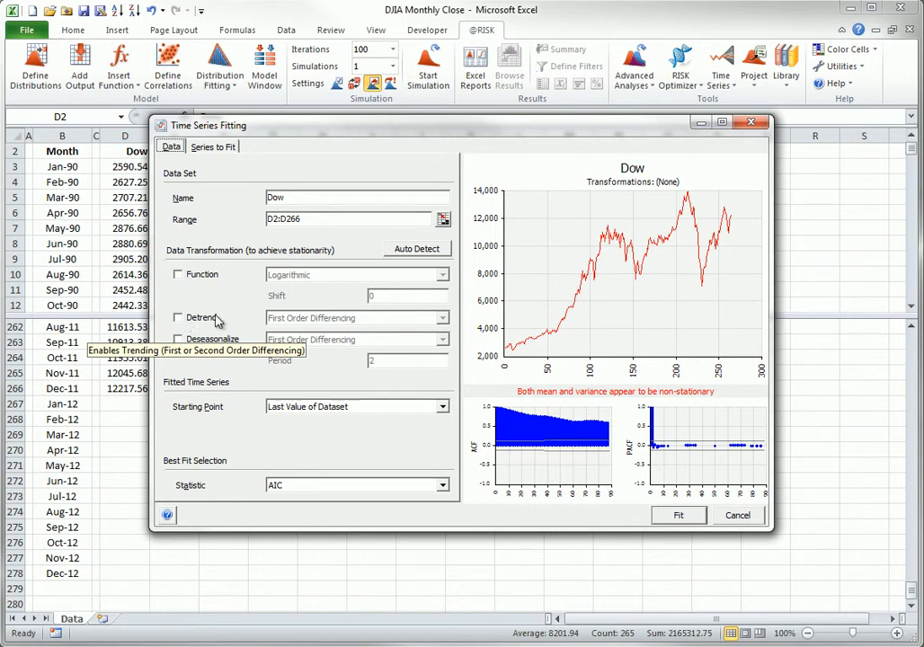
Auto-detect the data transformations for stationarity and fit all the listed series to the Dow data.
click(418, 252)
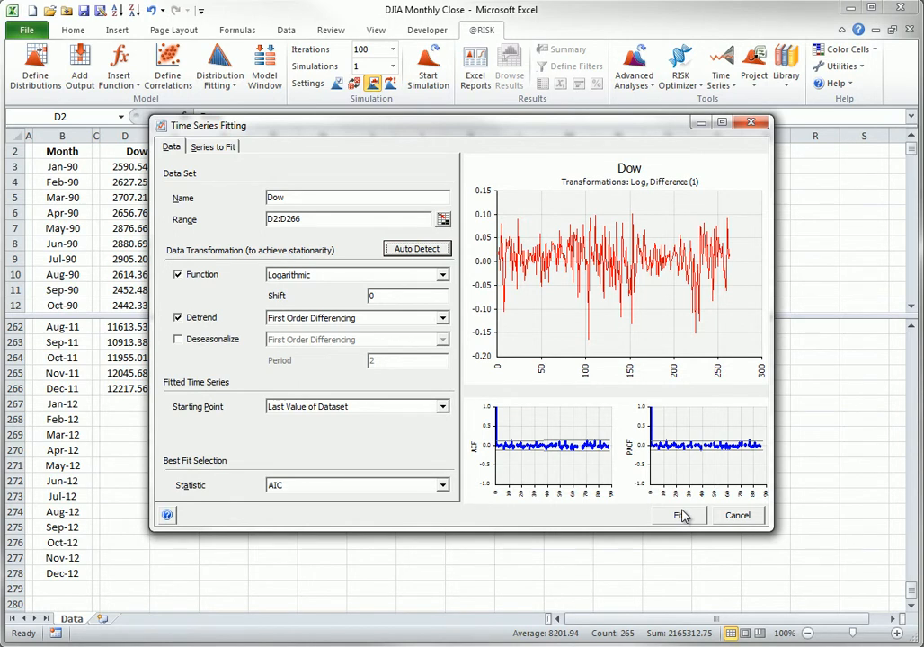
click(209, 150)
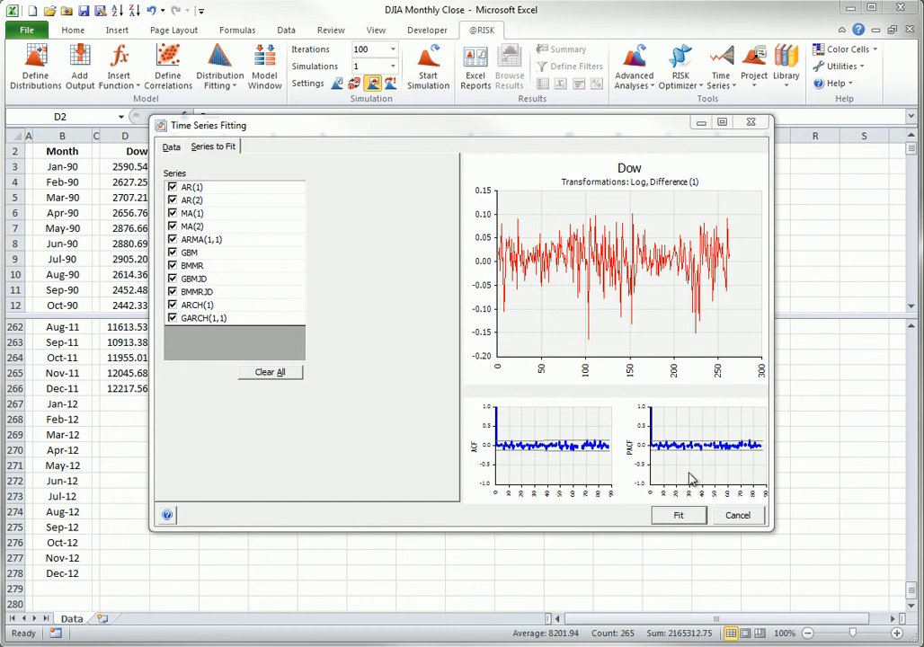
click(686, 522)
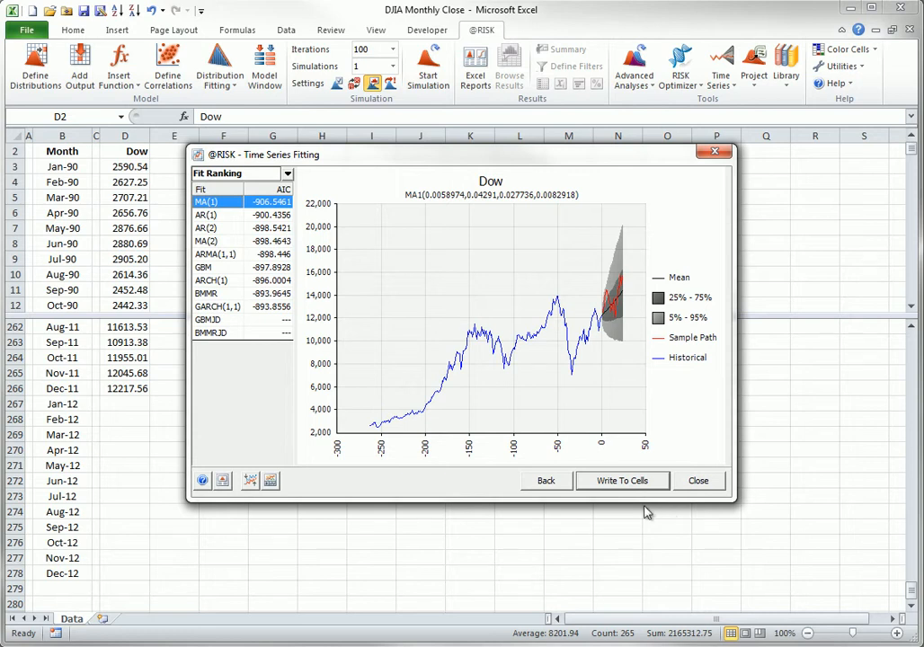
Examine the MA(1) fit by switching the forecast synchronization and animating the simulated sample path.
mouse_move(228, 206)
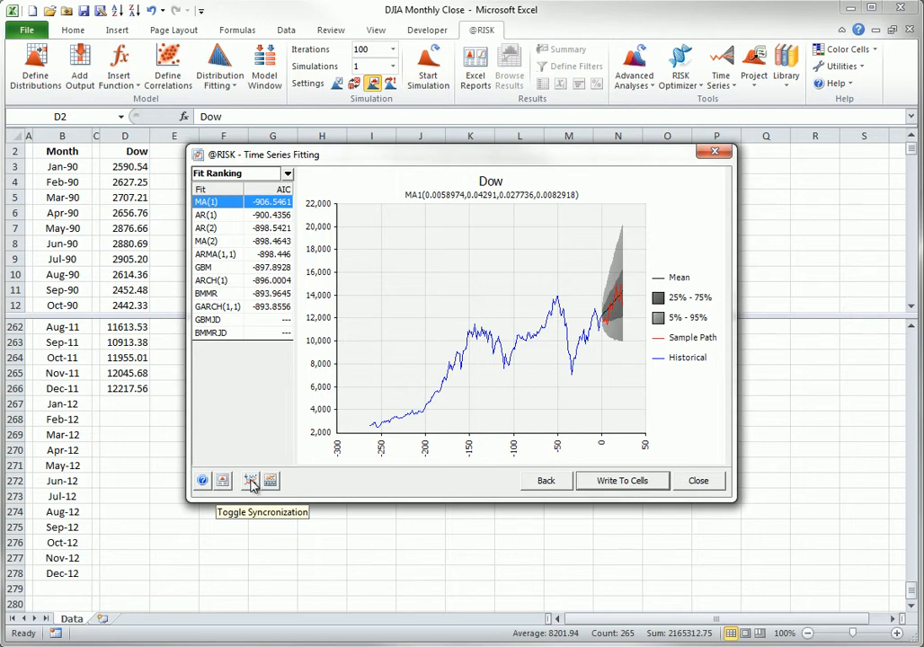
click(251, 482)
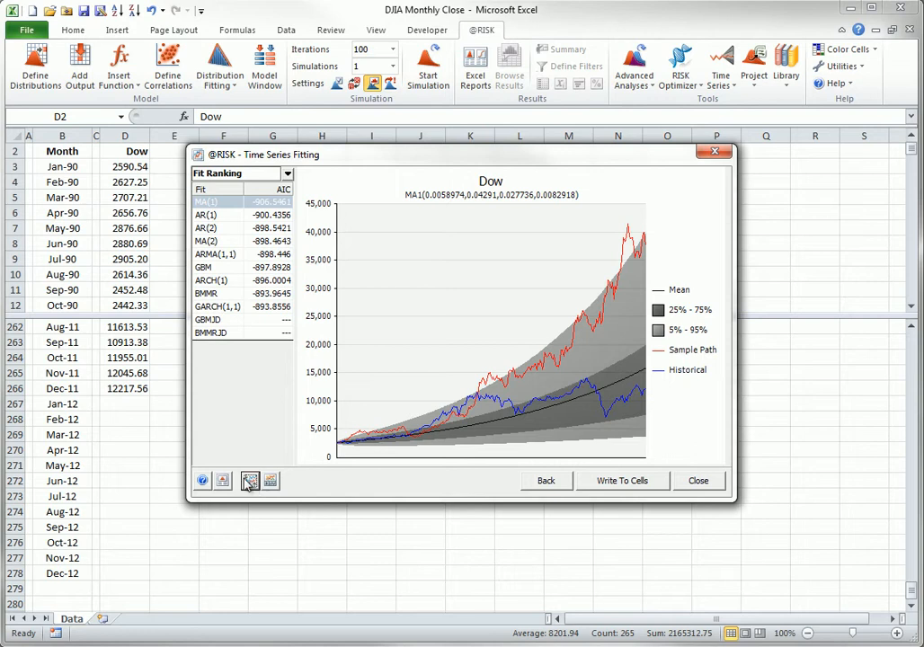
click(249, 484)
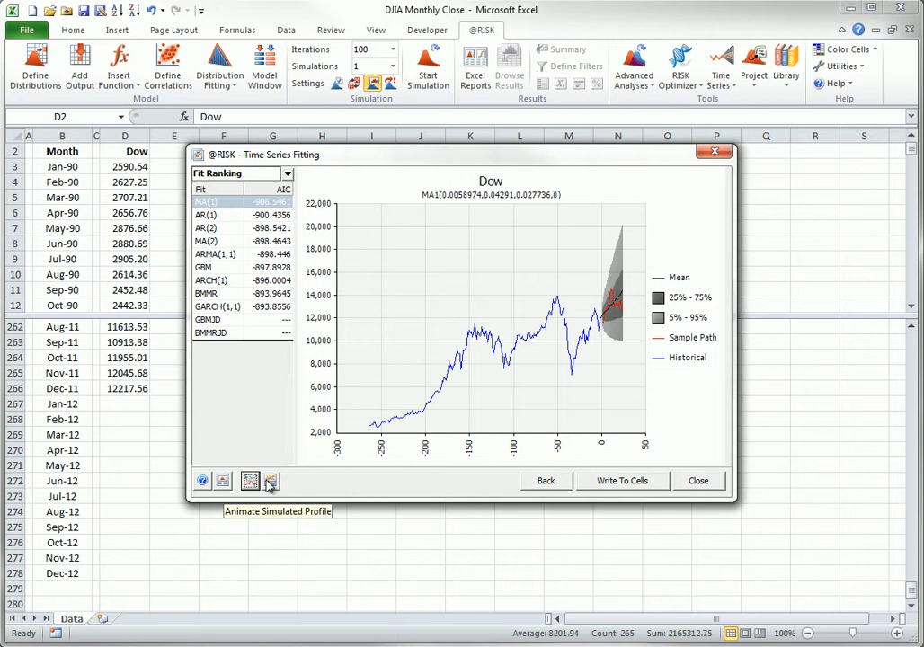
click(270, 483)
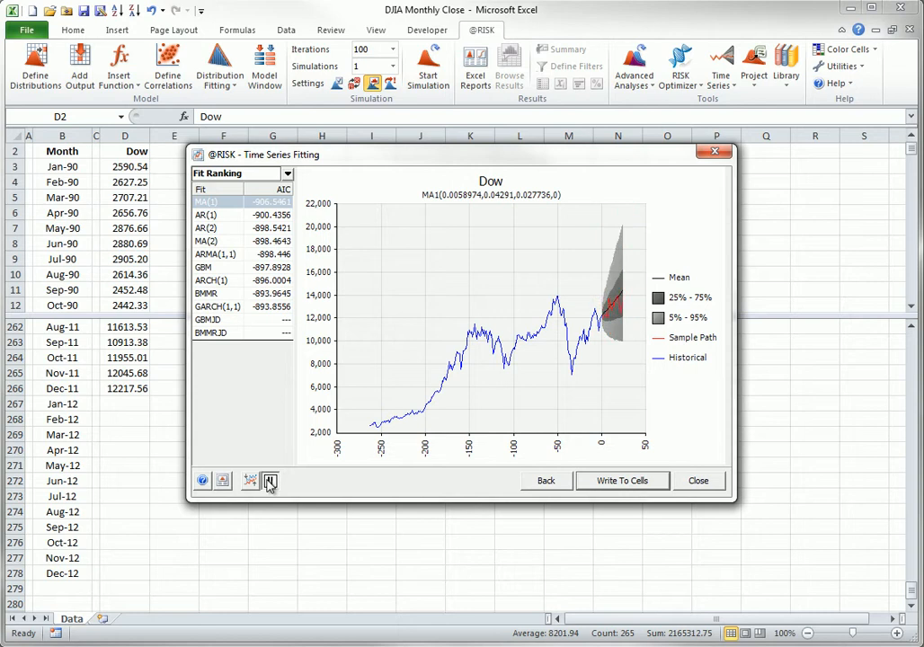
click(270, 482)
Write the fitted MA(1) series to the 2012 forecast cells D267:D278.
click(610, 481)
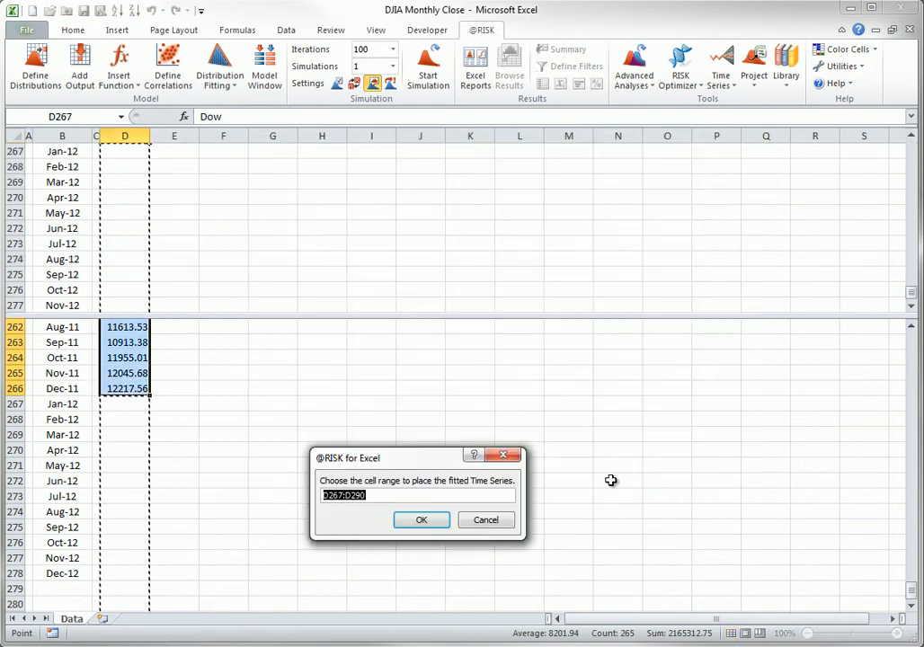
click(115, 406)
drag(115, 407, 104, 574)
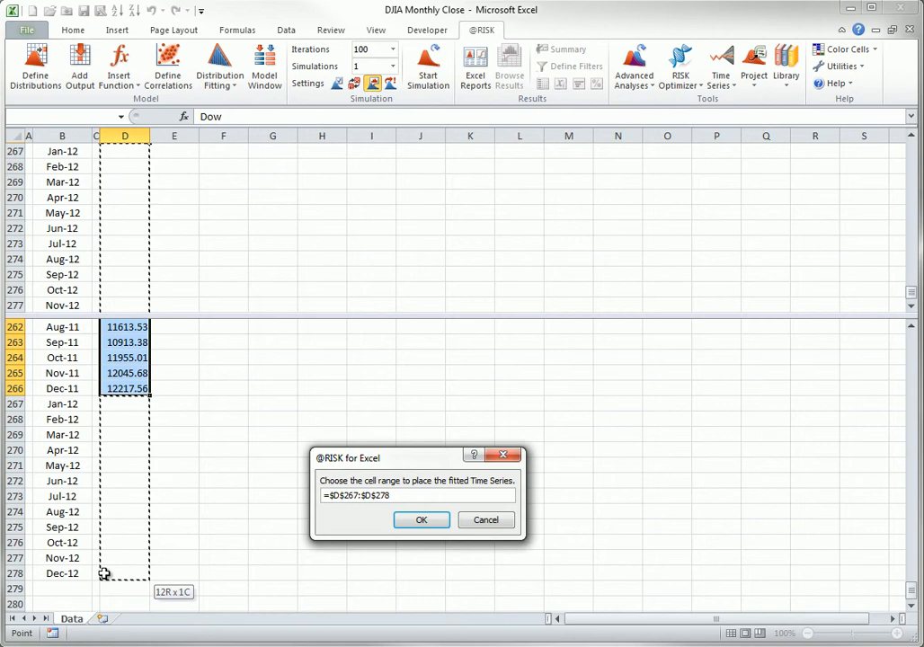
click(422, 519)
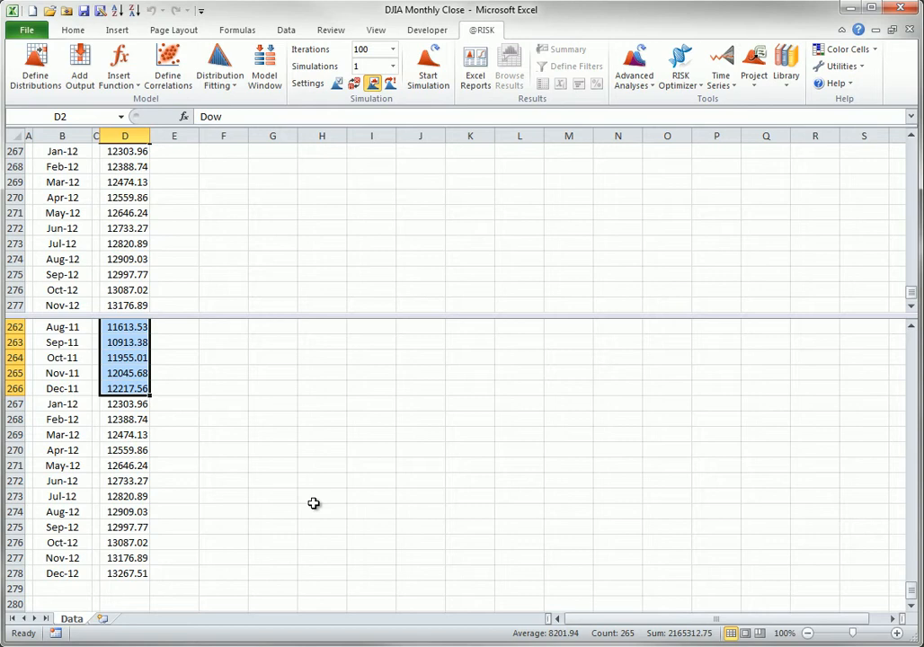
Inspect the forecast formula in D267 and preview several random recalculations of the 2012 values, switching the random display off at the end.
click(125, 405)
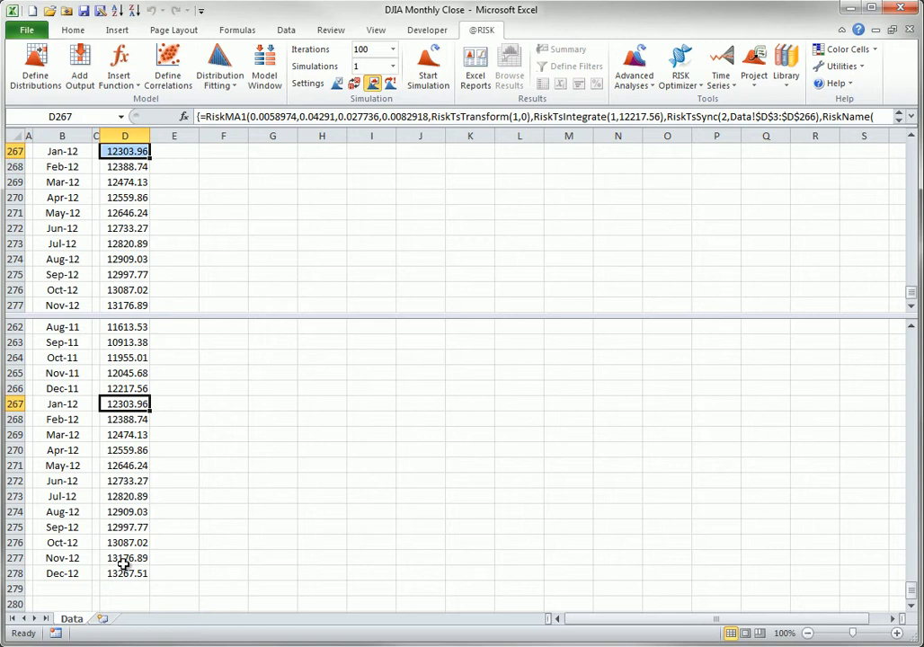
click(355, 83)
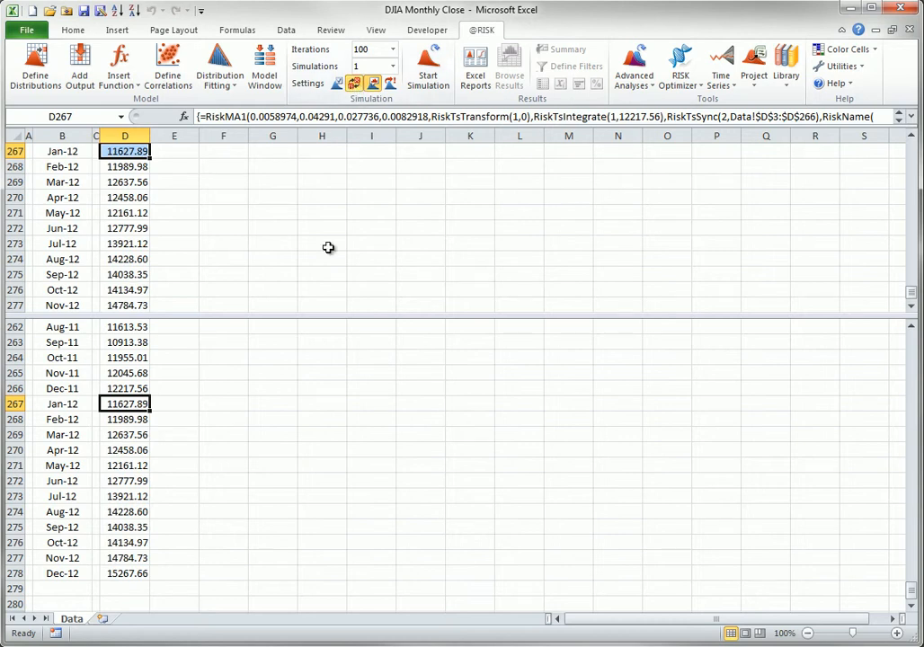
key(F9)
key(F9)
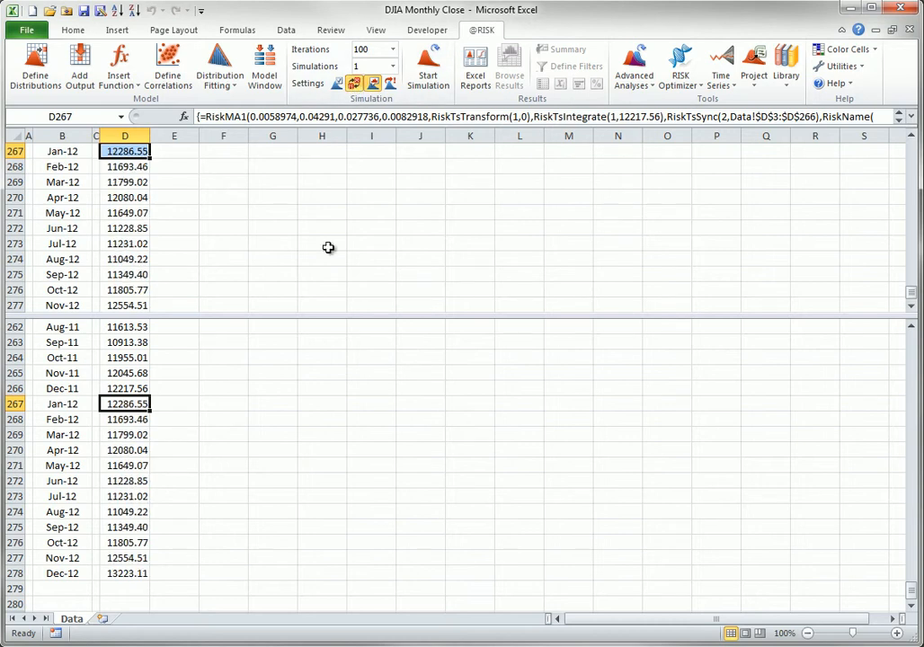
key(F9)
key(F9)
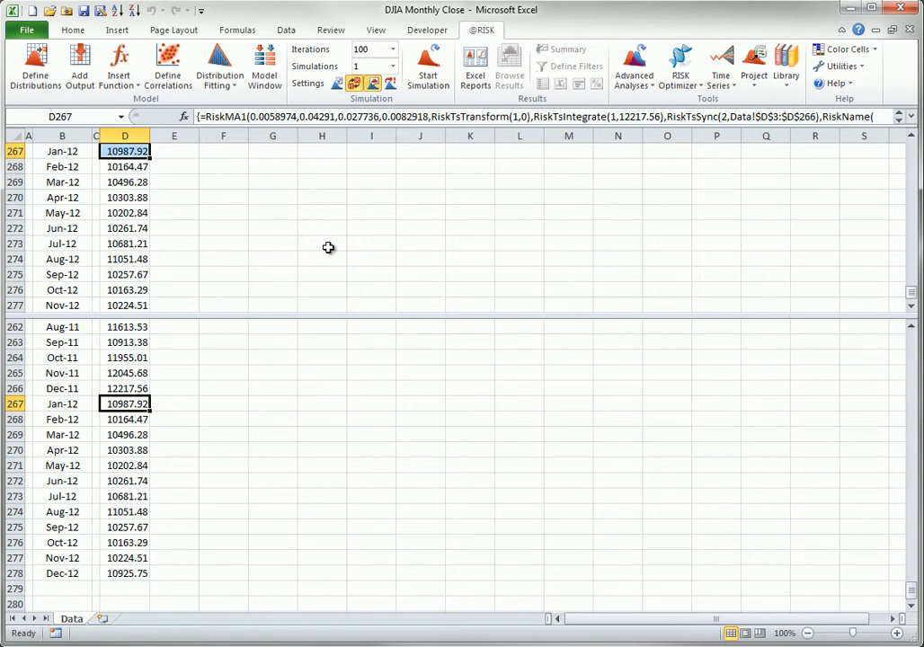
click(355, 84)
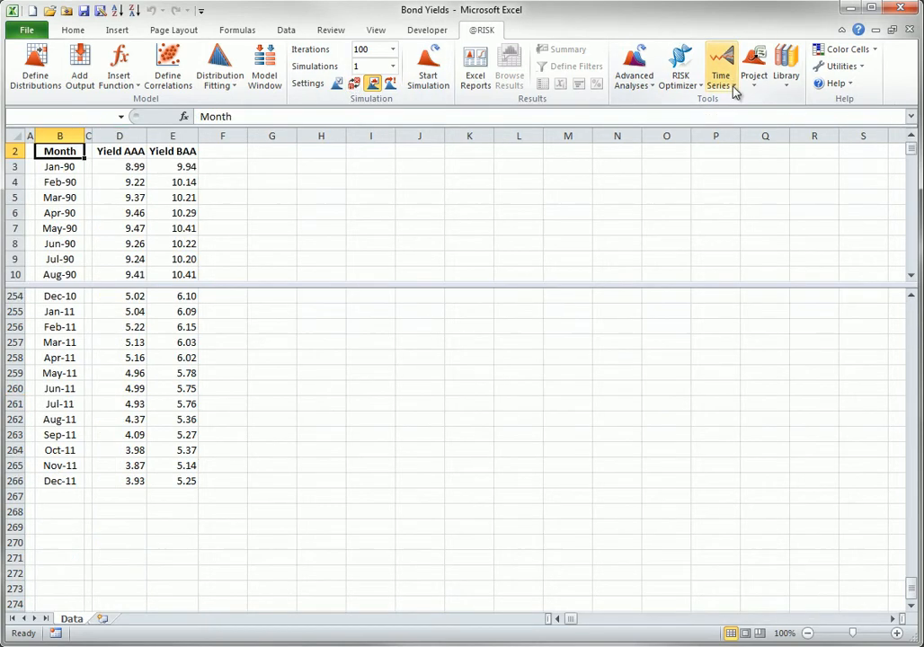
In the Bond Yields workbook, open time series batch fitting for the Yield AAA and Yield BAA data in D2:E266.
click(733, 87)
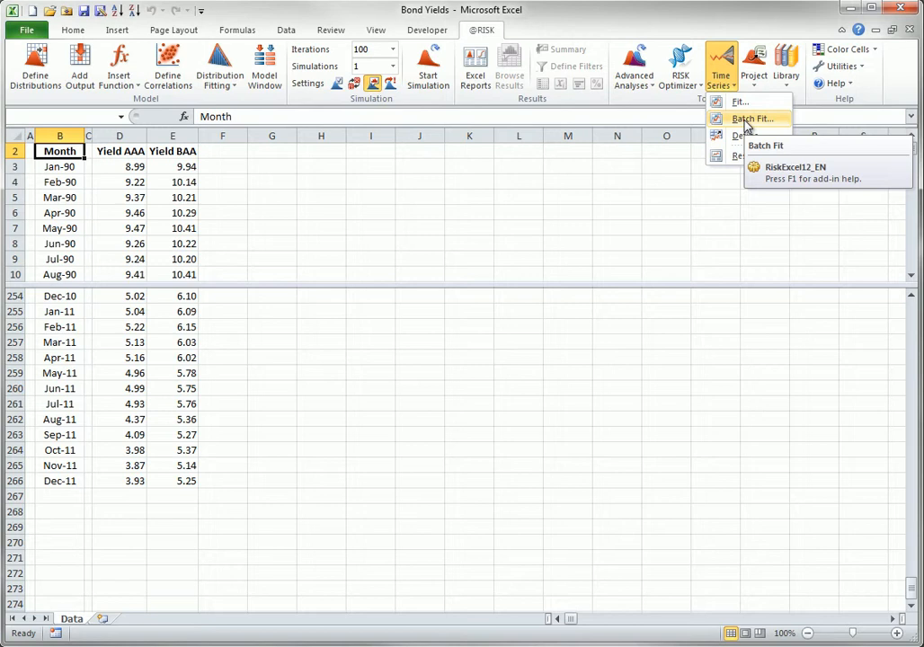
click(547, 191)
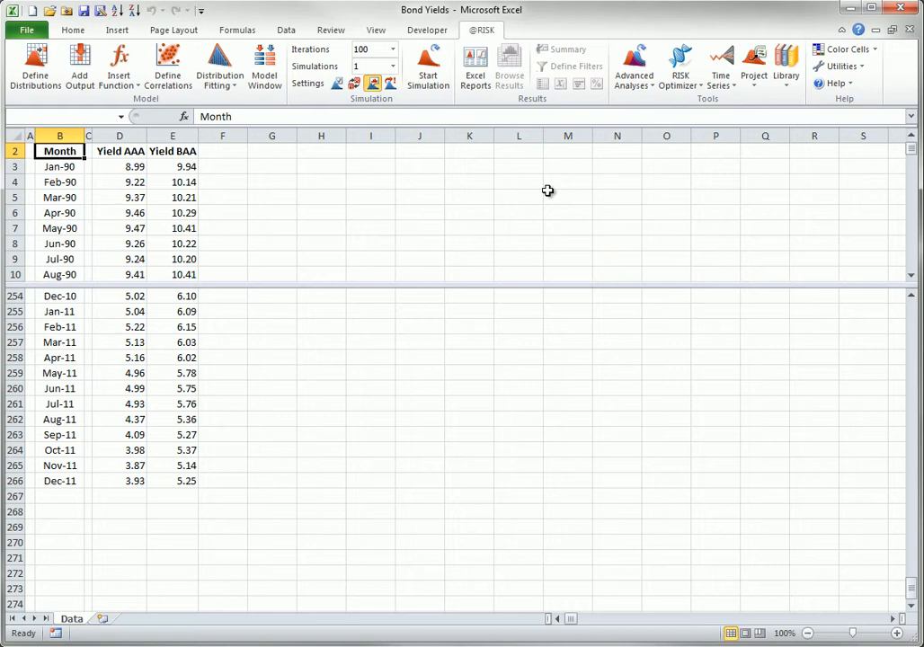
click(132, 167)
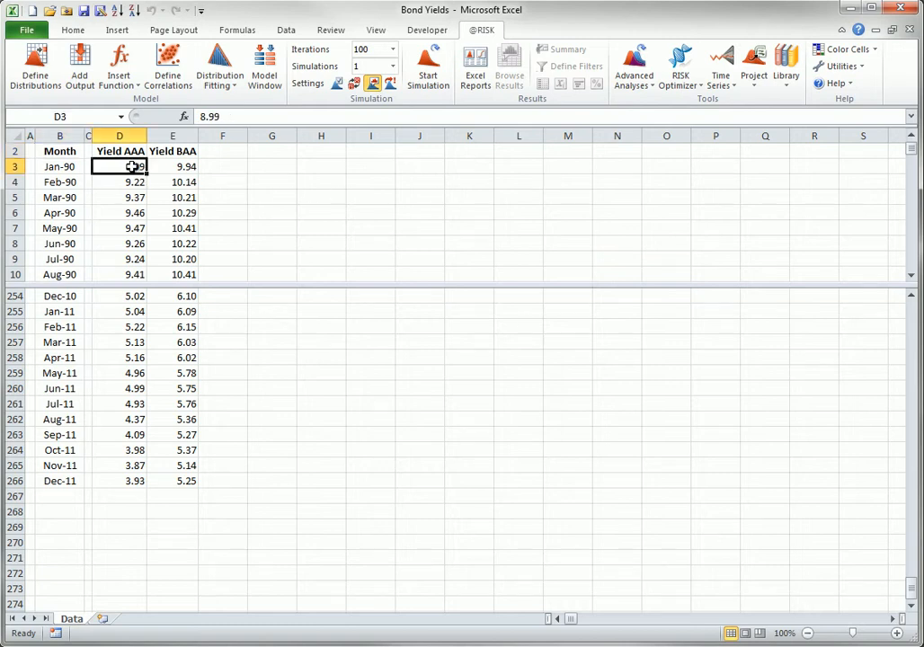
click(721, 76)
click(739, 118)
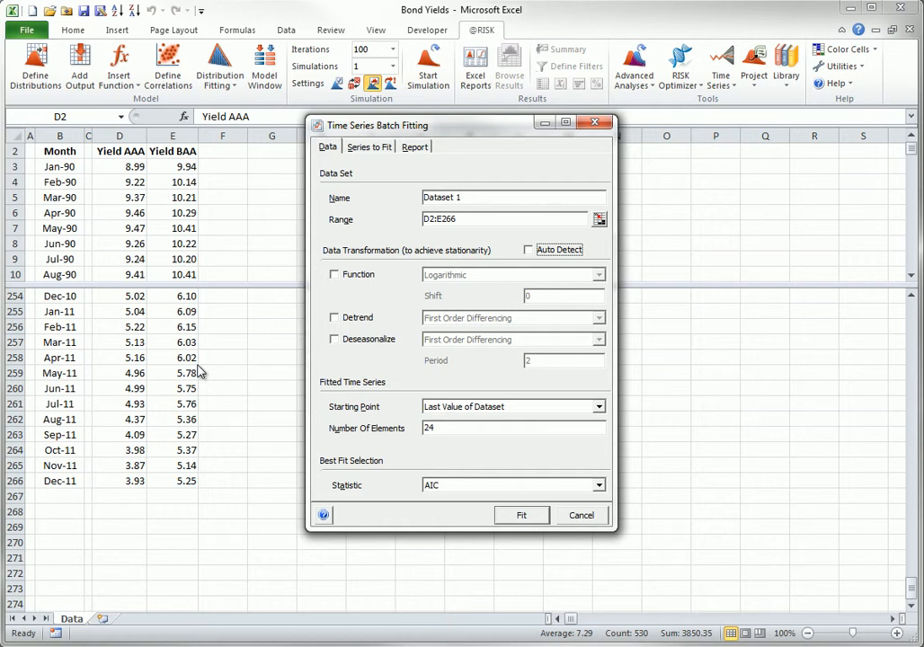
Enable automatic transformation detection for the batch fit and review the series to fit.
click(528, 251)
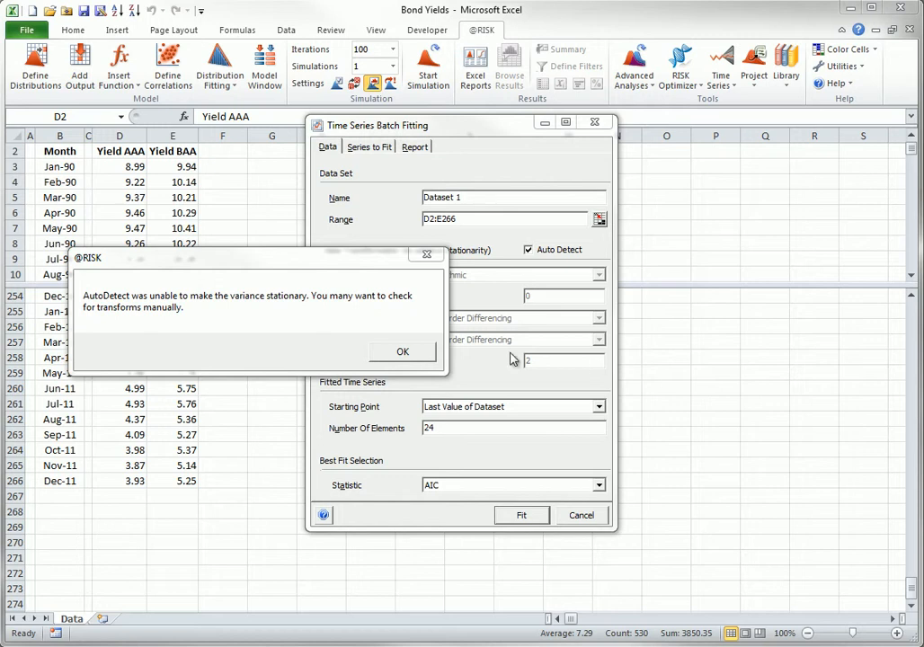
click(403, 351)
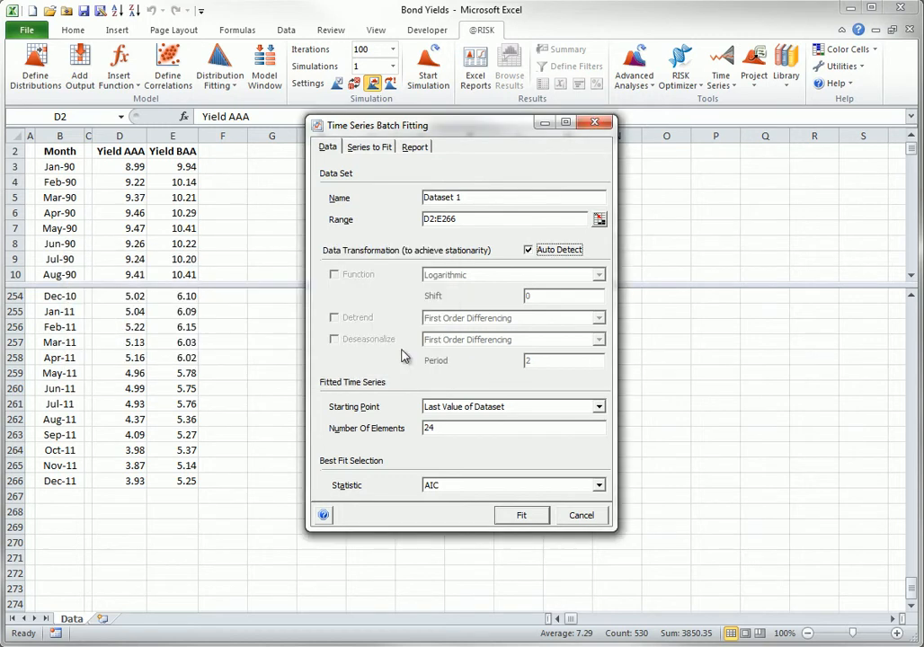
click(364, 150)
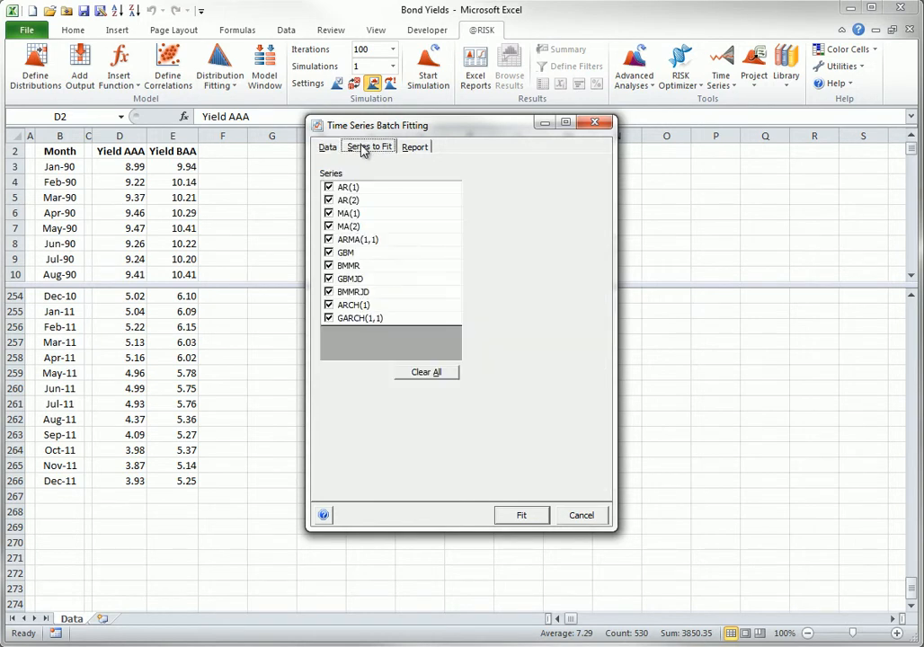
Set the summary report placement to Active Workbook and run the batch fit.
click(423, 150)
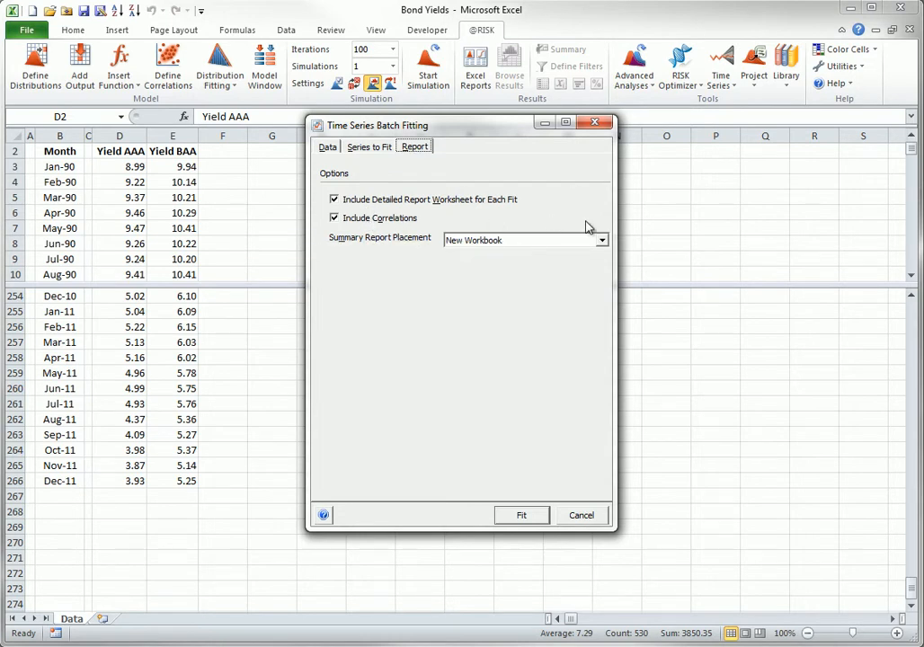
click(603, 241)
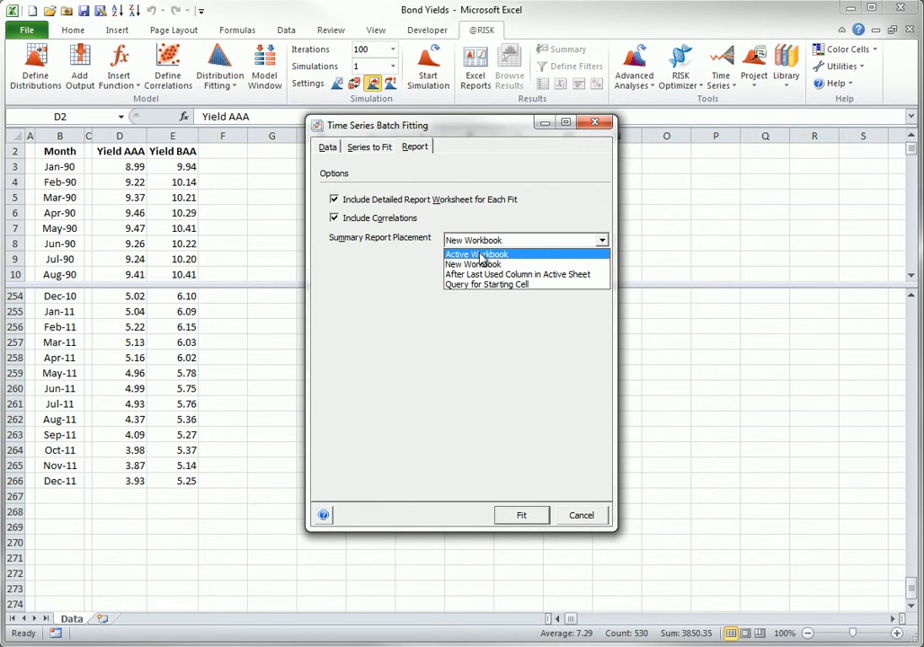
click(482, 256)
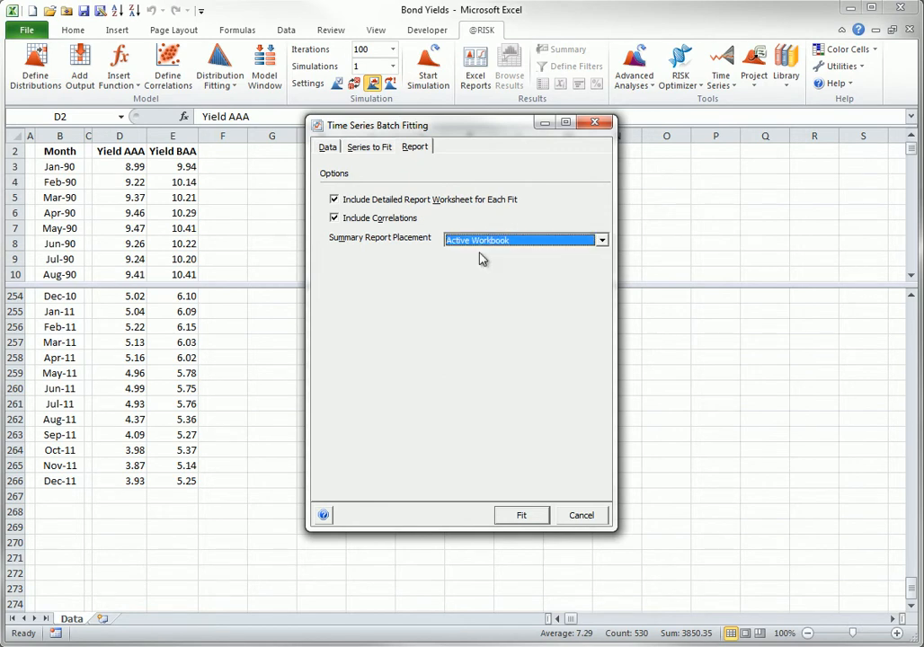
click(522, 516)
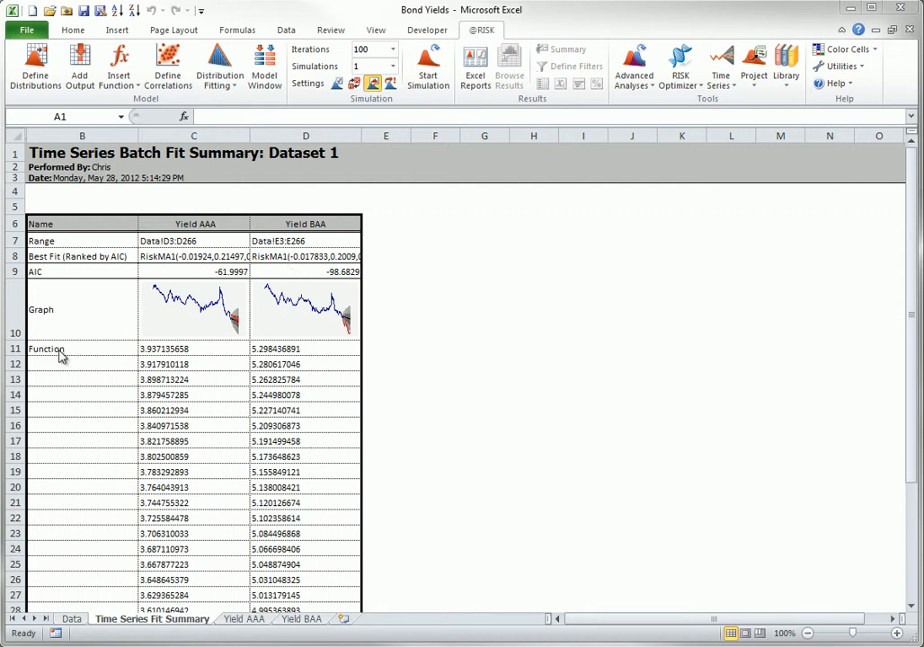
Examine the Yield AAA forecast formula and correlation matrix in the fit summary, plus the detailed Yield AAA report.
click(168, 349)
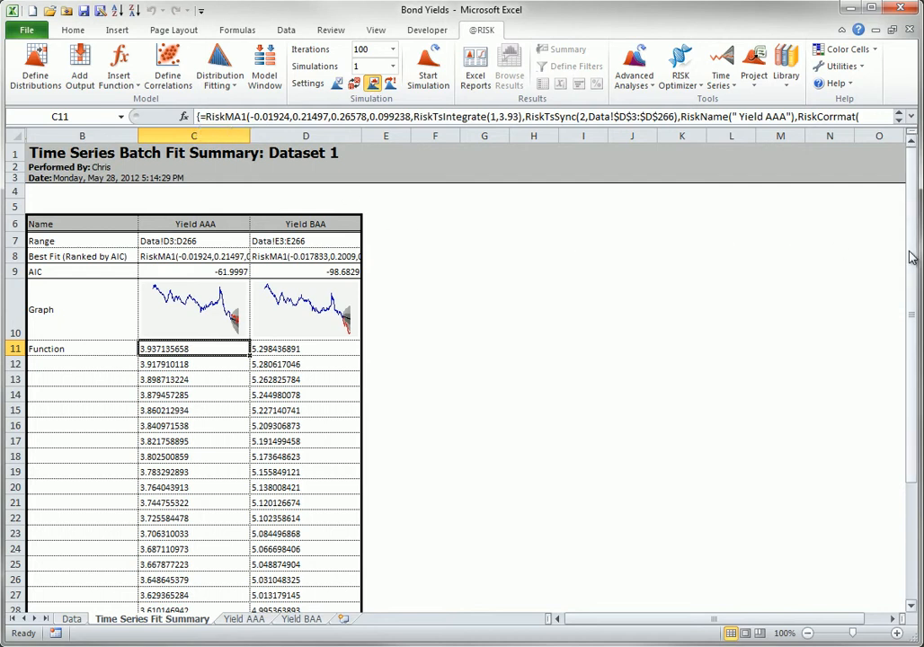
drag(910, 261, 919, 430)
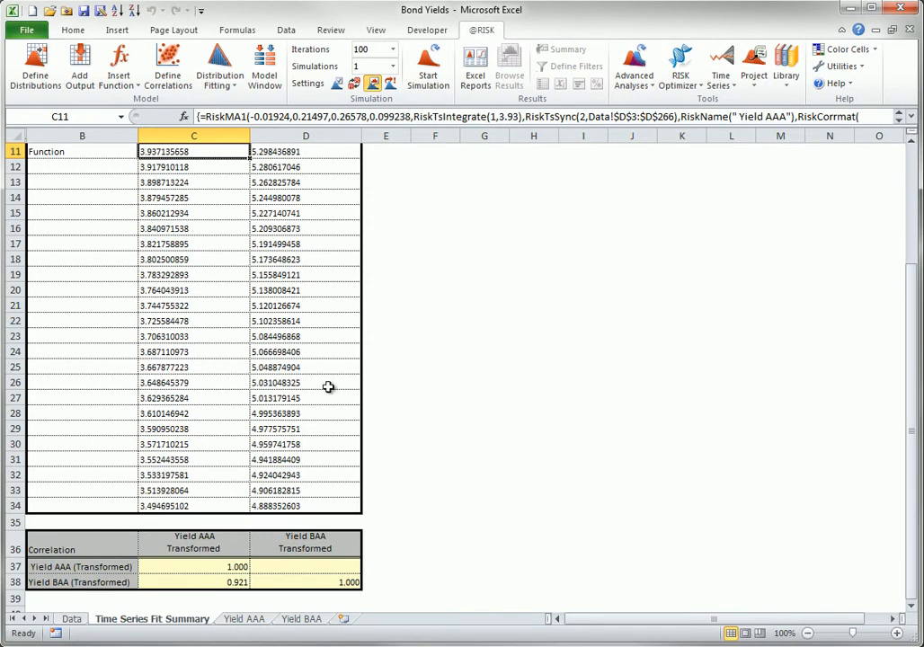
click(911, 118)
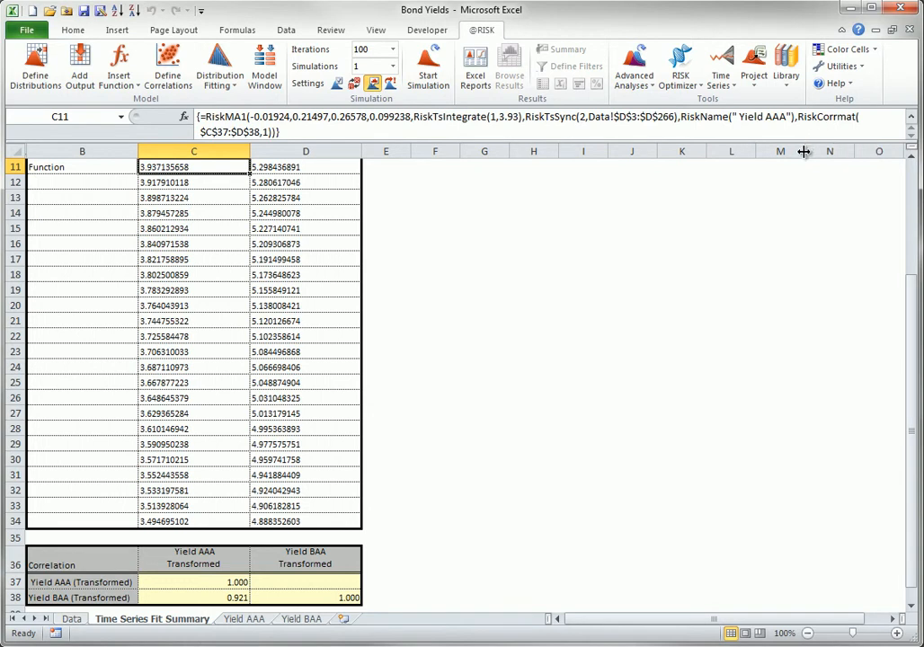
click(244, 620)
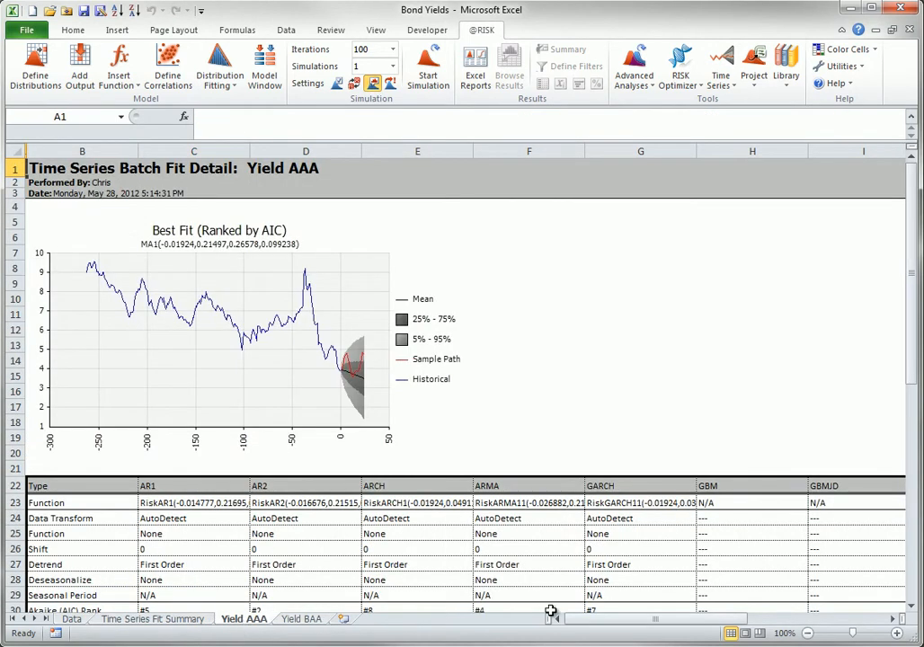
drag(594, 621, 566, 638)
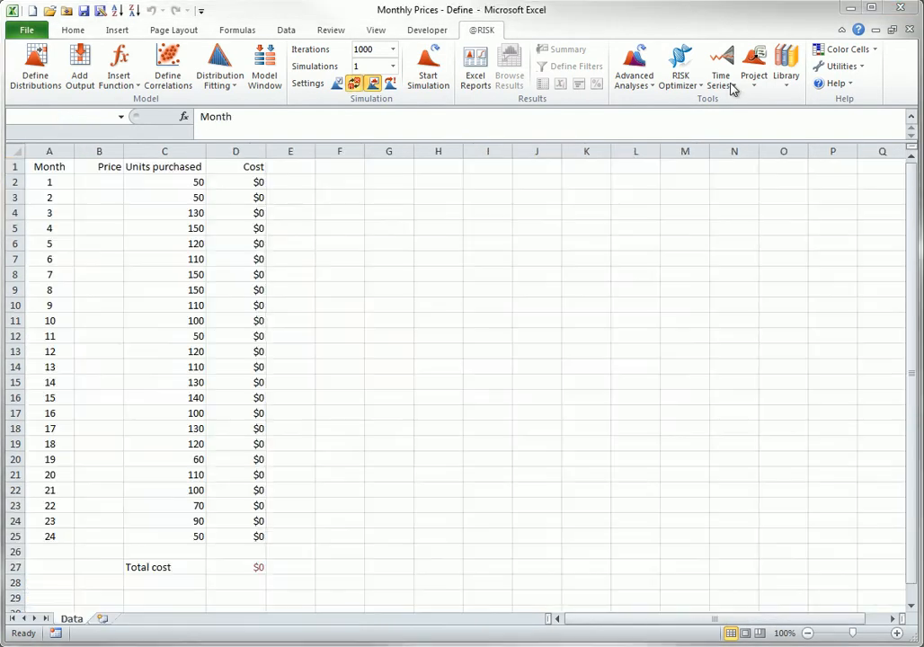
Start a new time series definition in the Monthly Prices workbook using the AR(1) process.
click(735, 87)
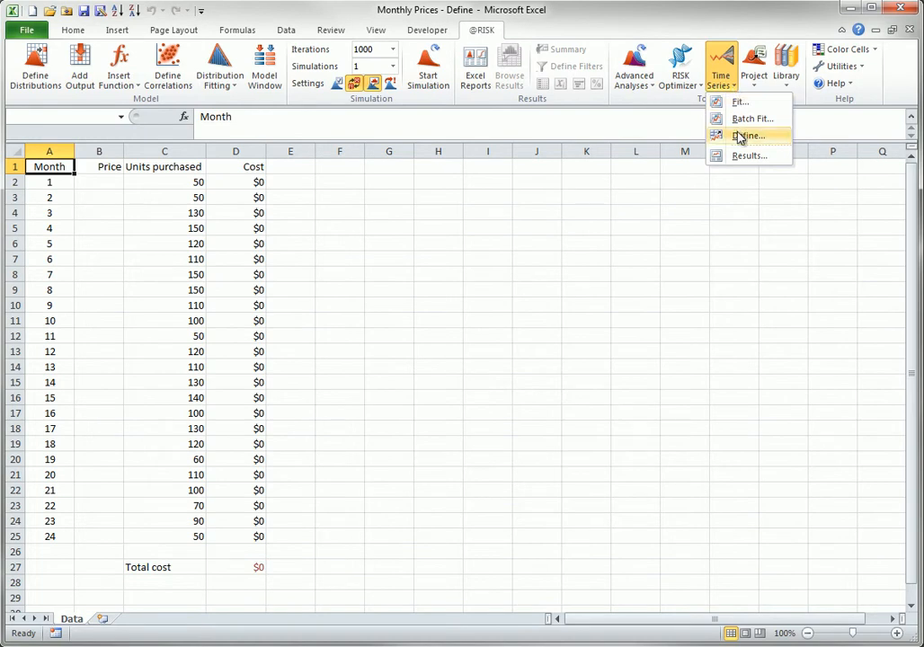
click(352, 185)
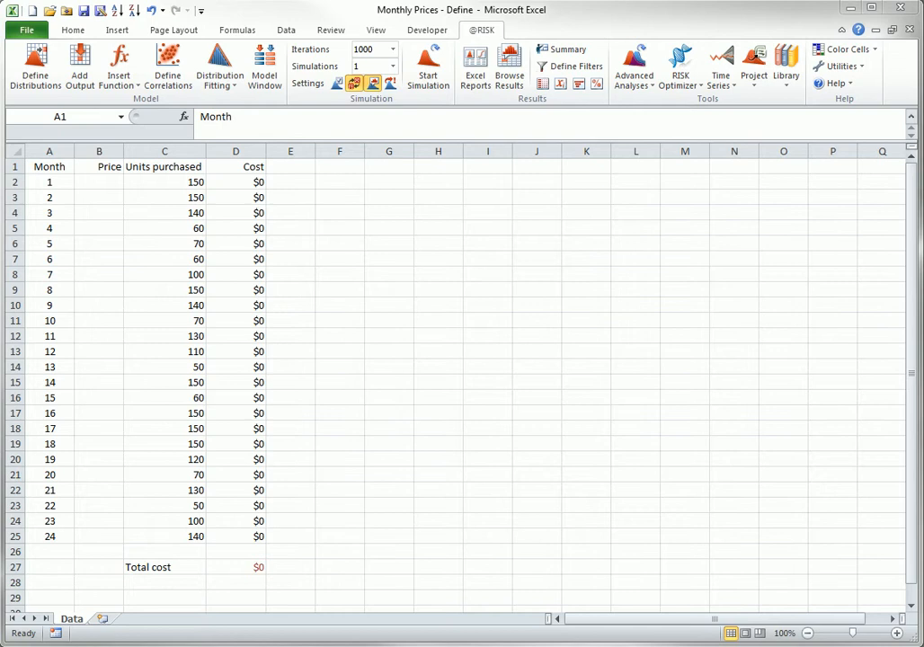
click(731, 83)
click(744, 136)
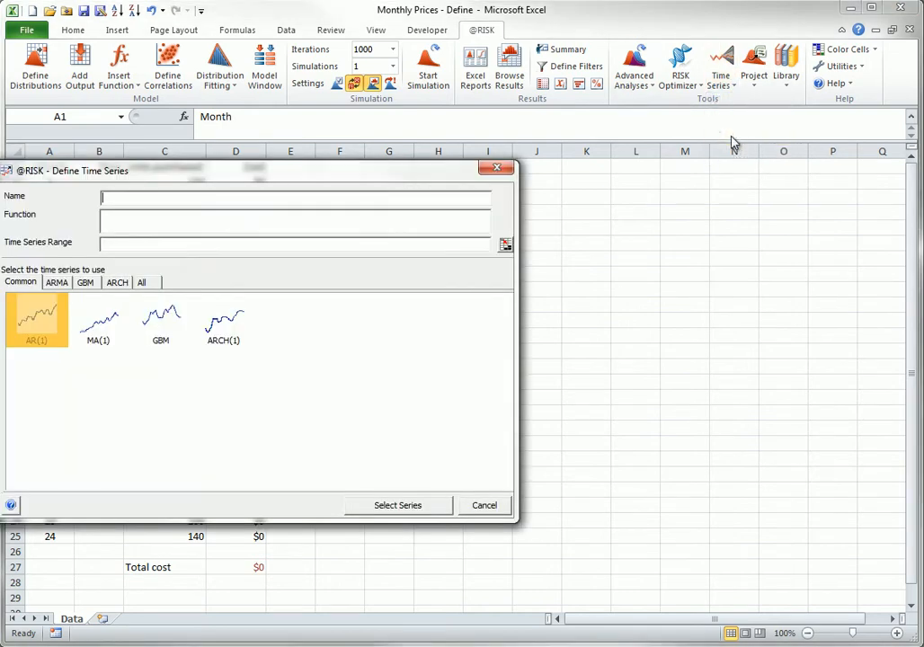
drag(365, 179, 604, 155)
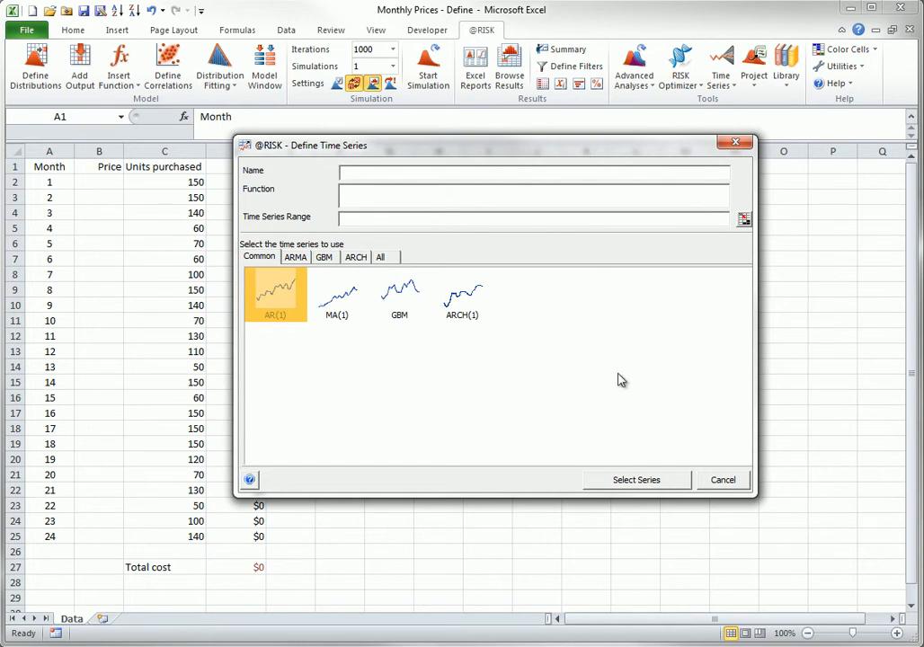
click(637, 481)
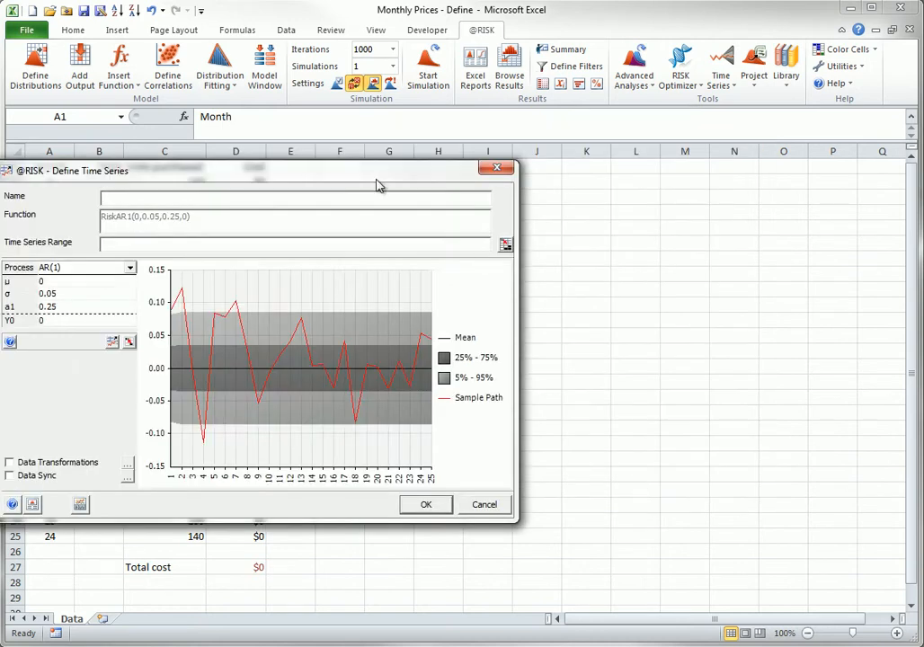
drag(378, 180, 609, 160)
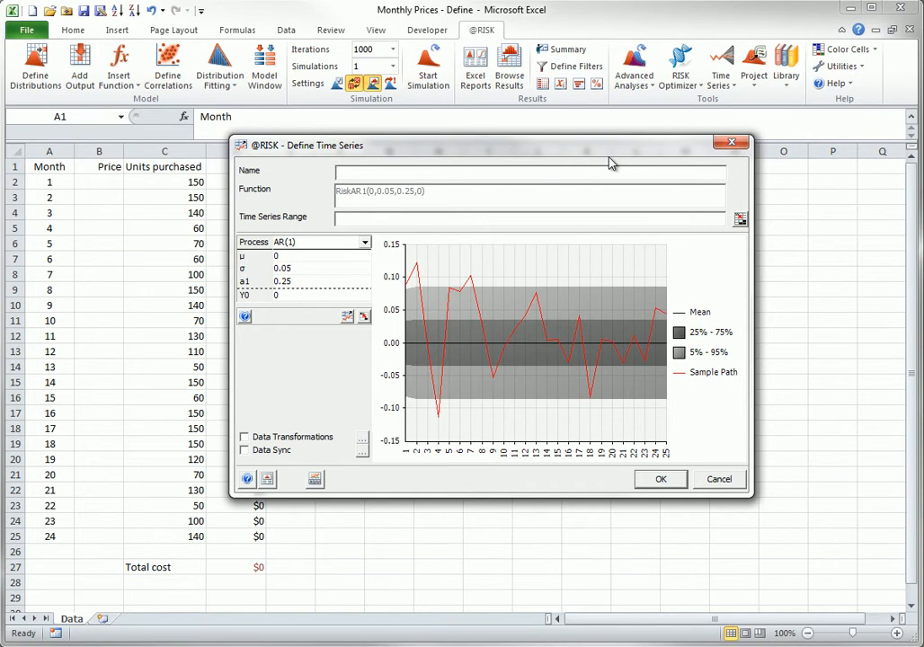
Name the time series Prices and set its range to the Price cells B2:B25.
click(393, 166)
text(Prices)
click(741, 220)
drag(99, 180, 98, 538)
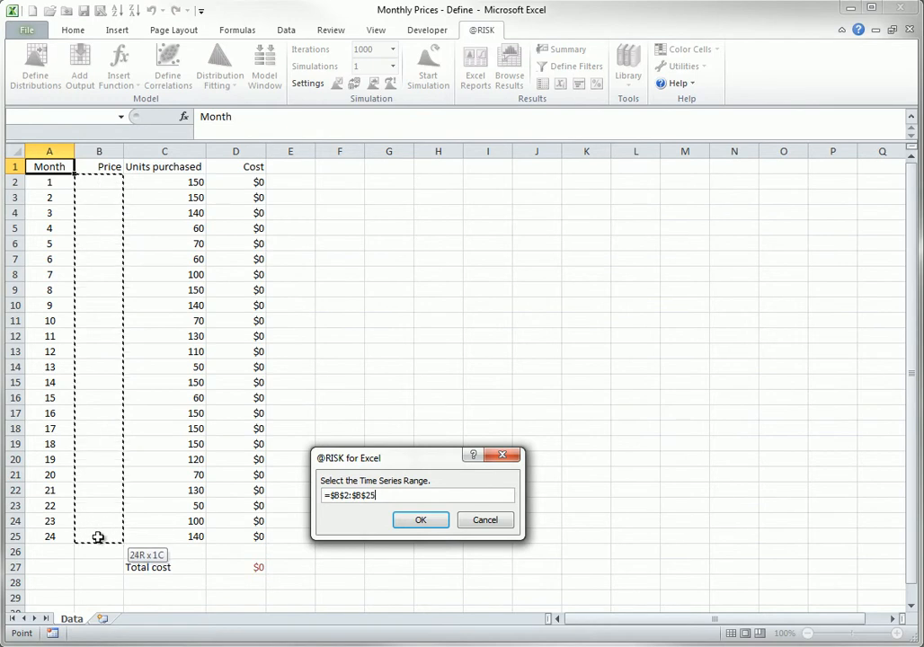
click(424, 521)
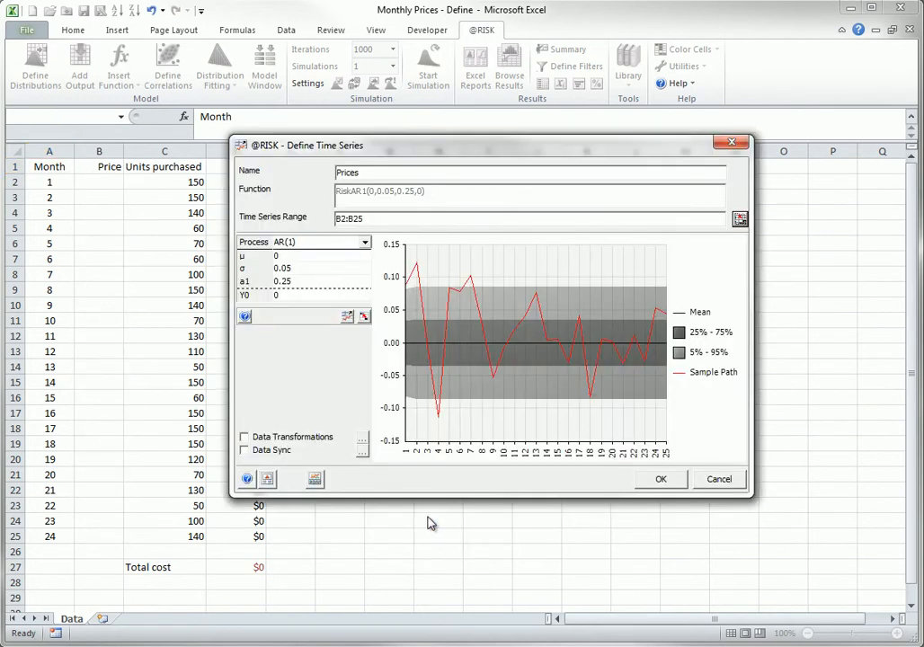
Set the AR(1) parameters μ to 50, σ to 5 and Y0 to 62, and place the series in the sheet.
click(289, 258)
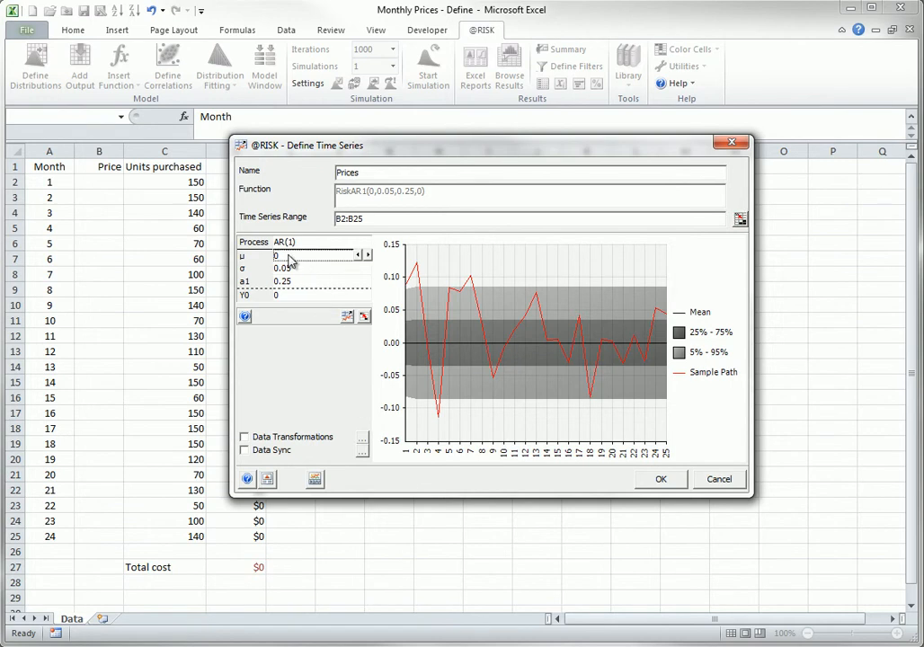
text(50)
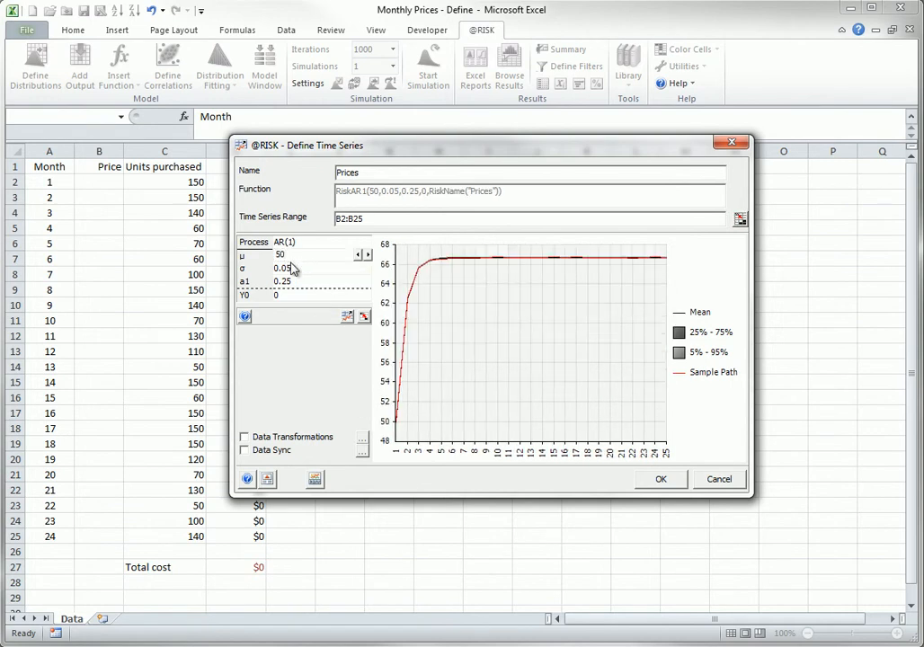
click(296, 268)
text(5)
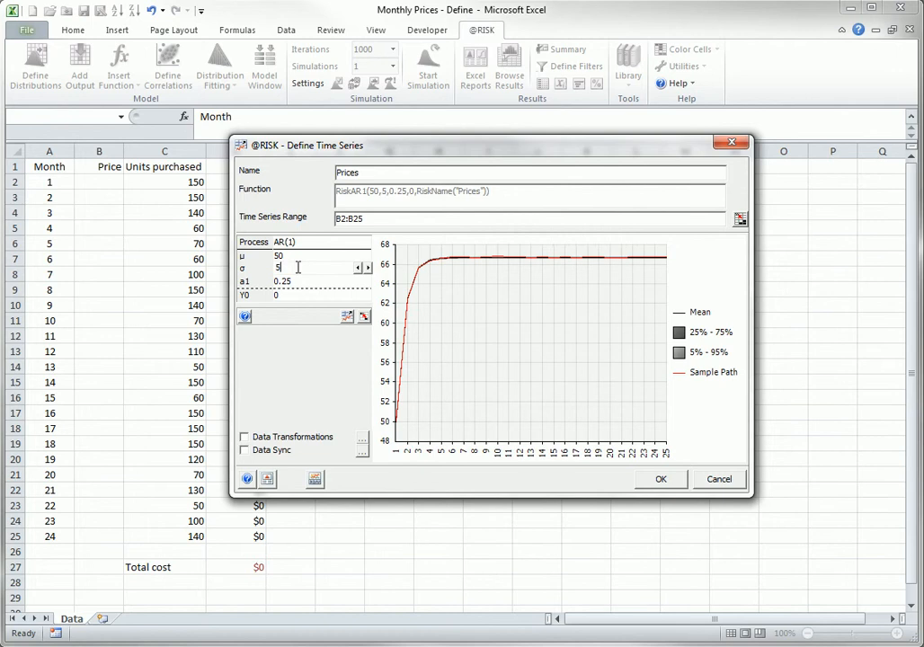
click(286, 295)
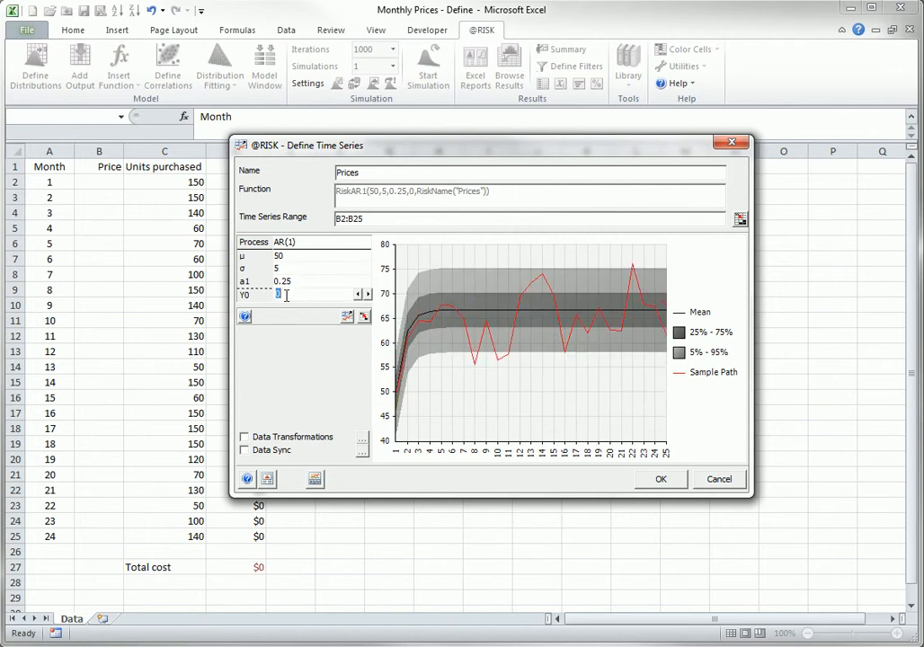
text(62)
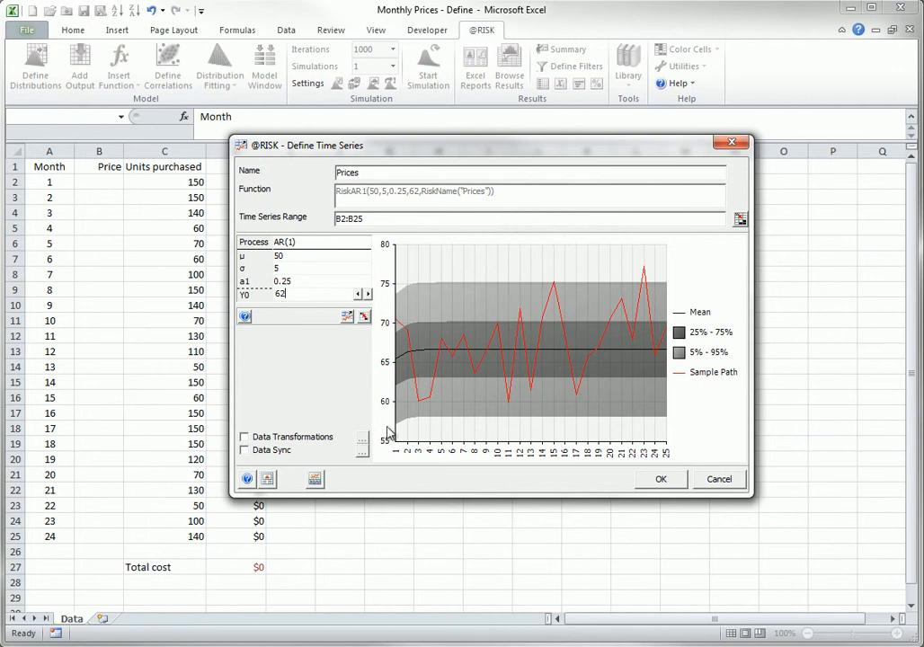
click(671, 479)
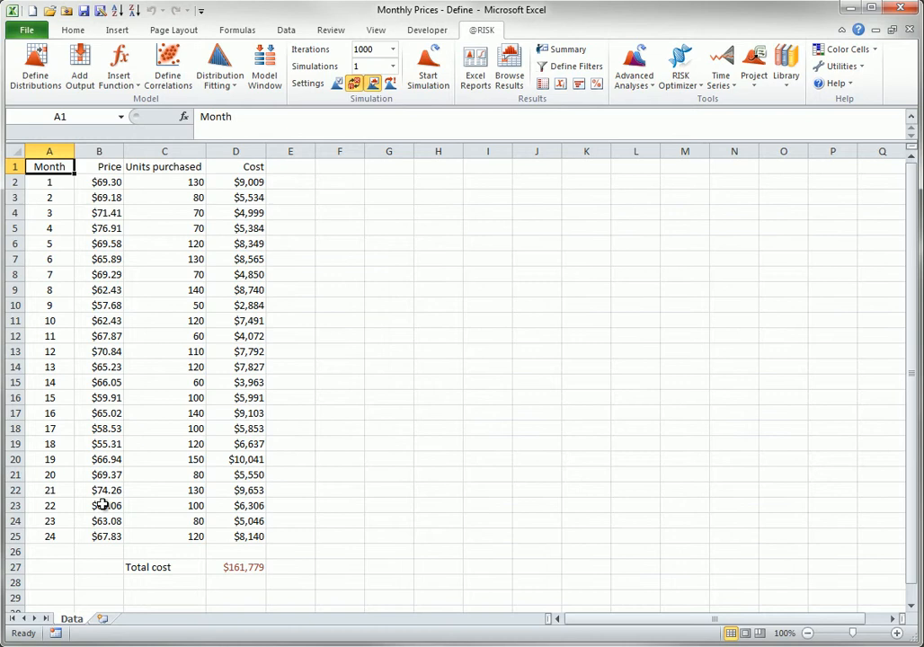
Inspect the formulas behind the total cost, the first month's price and the first month's units purchased.
click(222, 567)
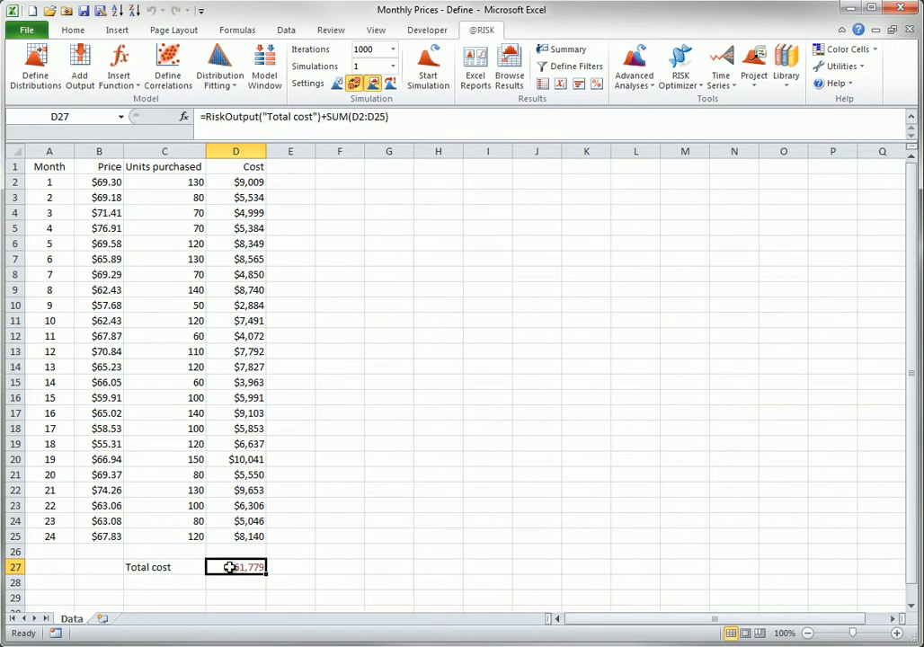
click(99, 182)
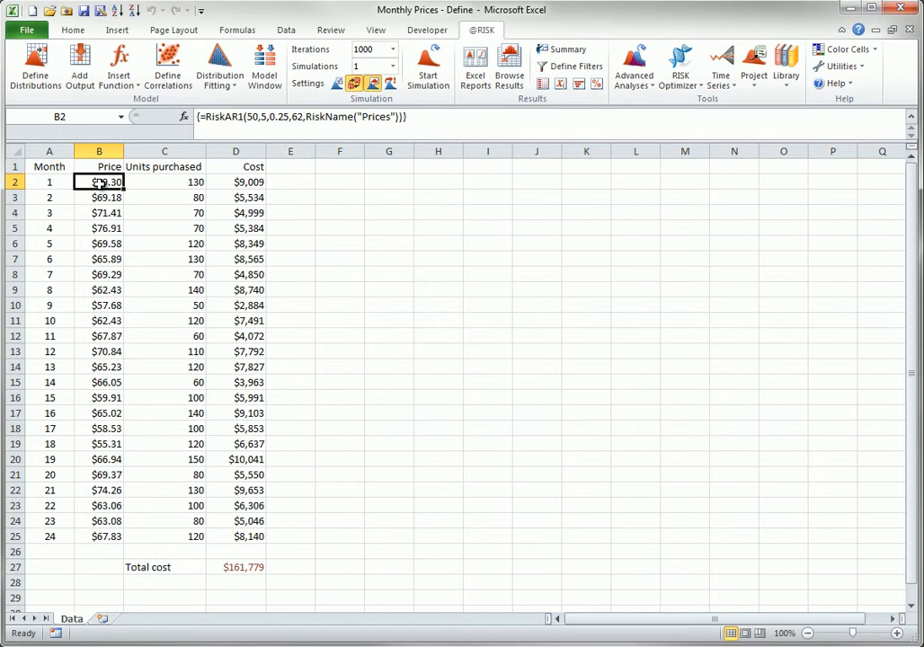
click(180, 182)
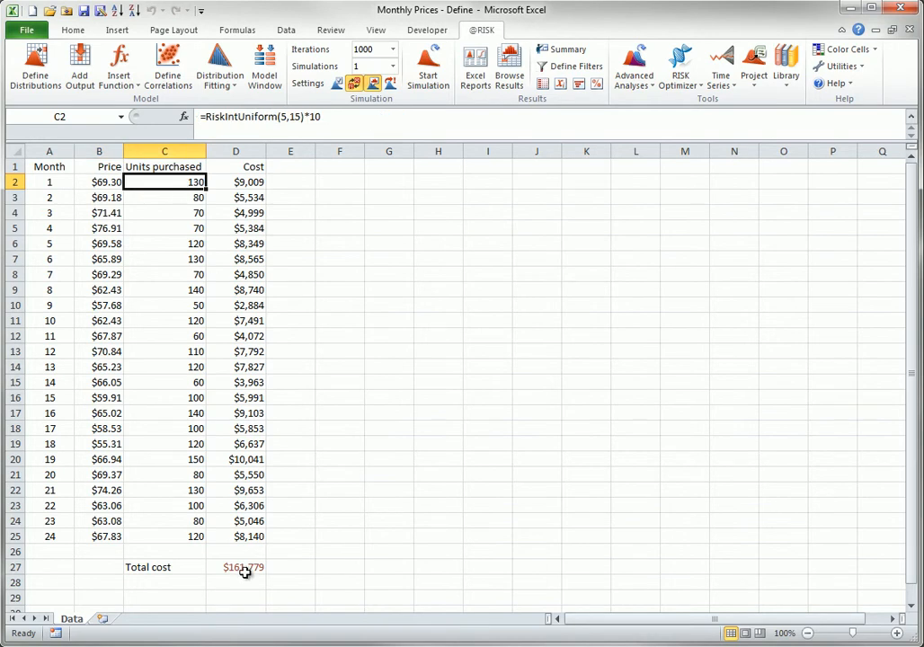
Run the 1000-iteration simulation for the Total cost output in D27 and review its distribution and statistics.
click(239, 567)
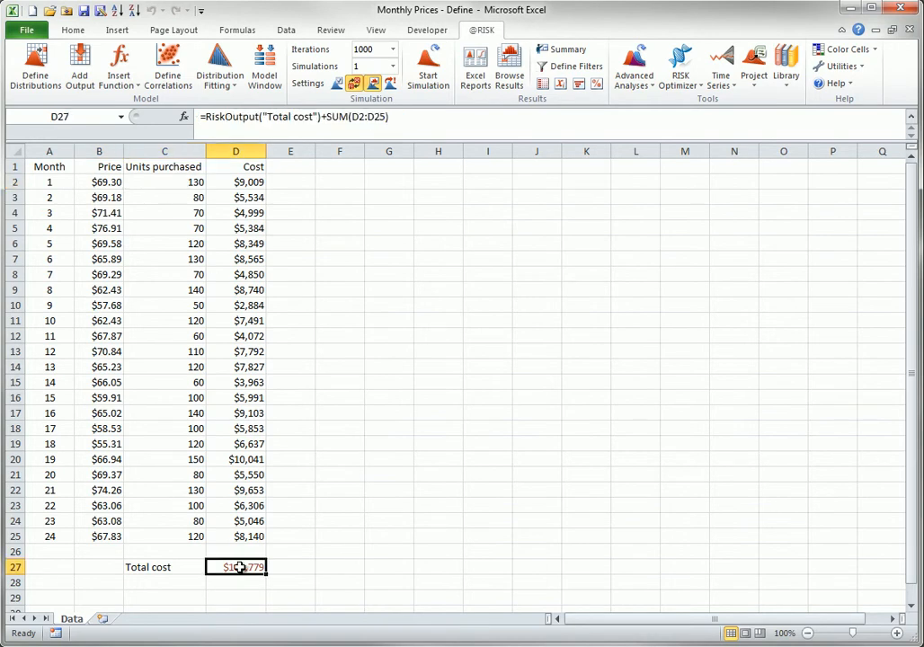
click(428, 72)
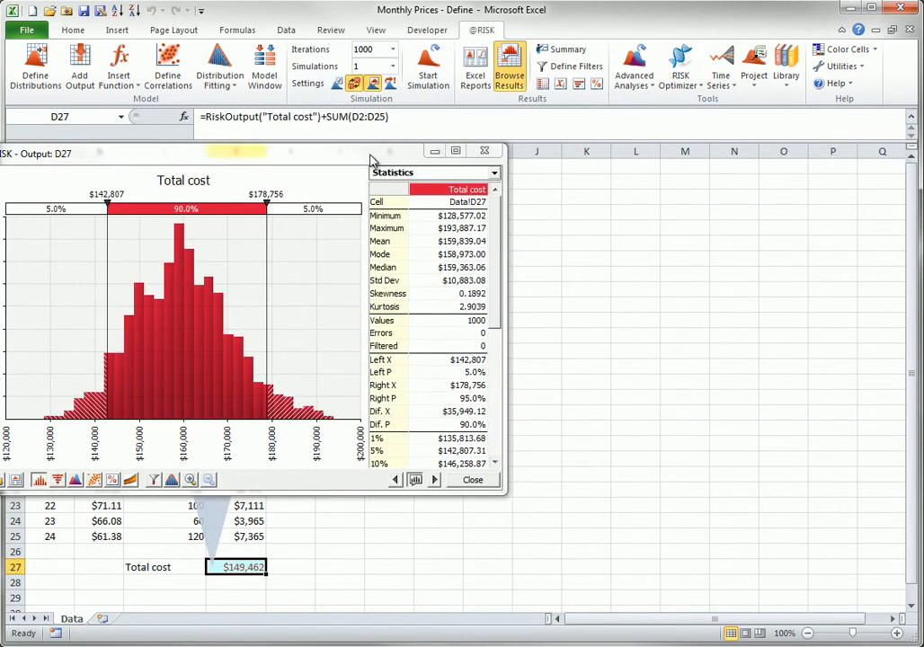
drag(374, 160, 614, 151)
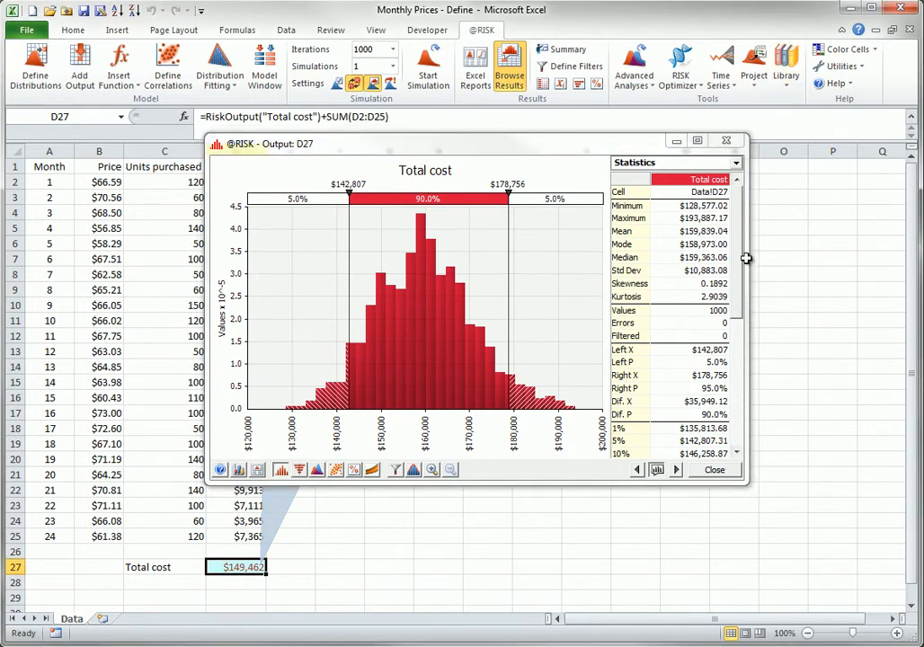
click(714, 470)
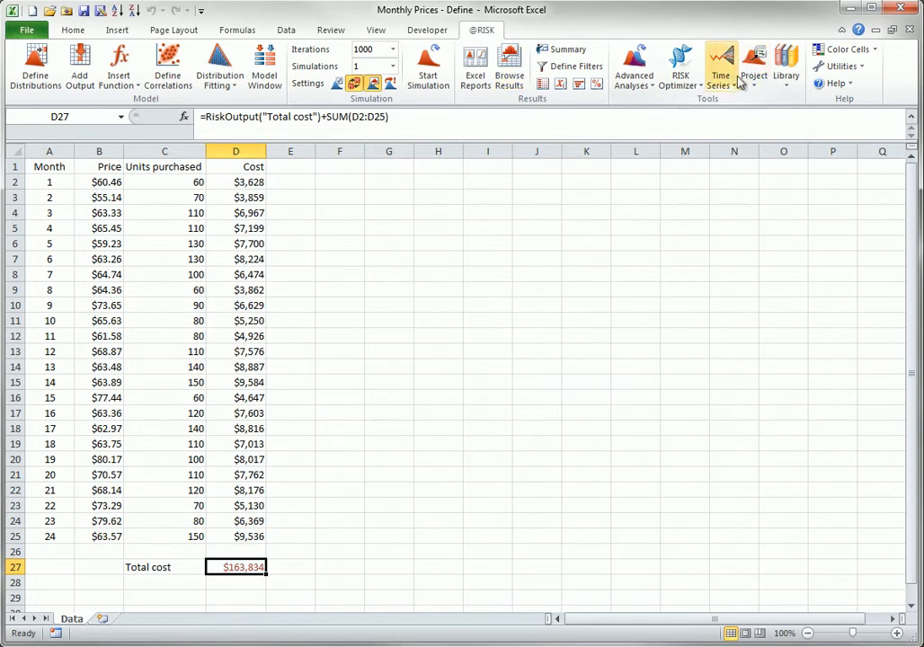
Open the simulated time series results for Prices, play the animation of successive iterations and pause it.
click(721, 76)
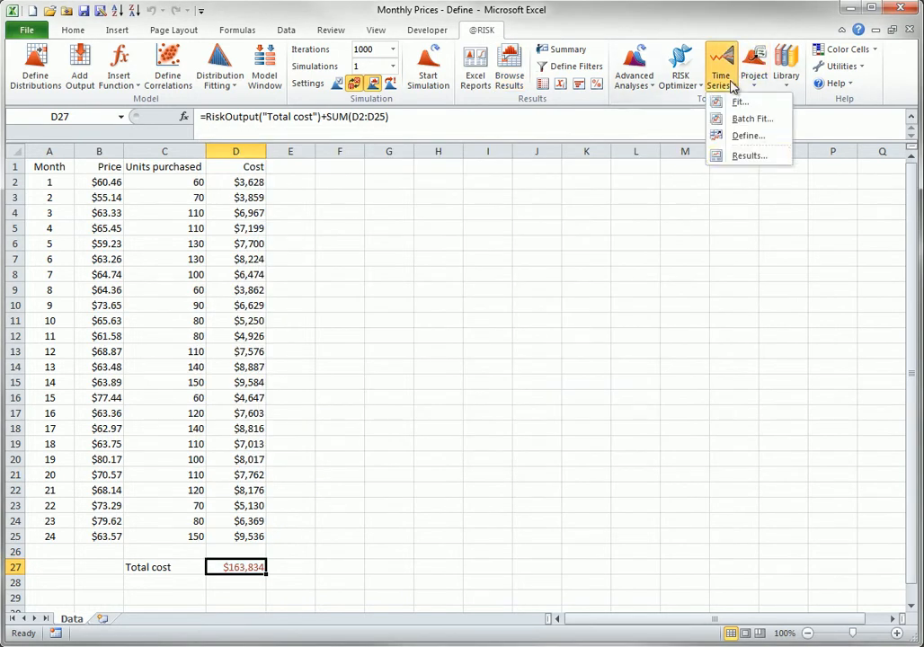
click(747, 156)
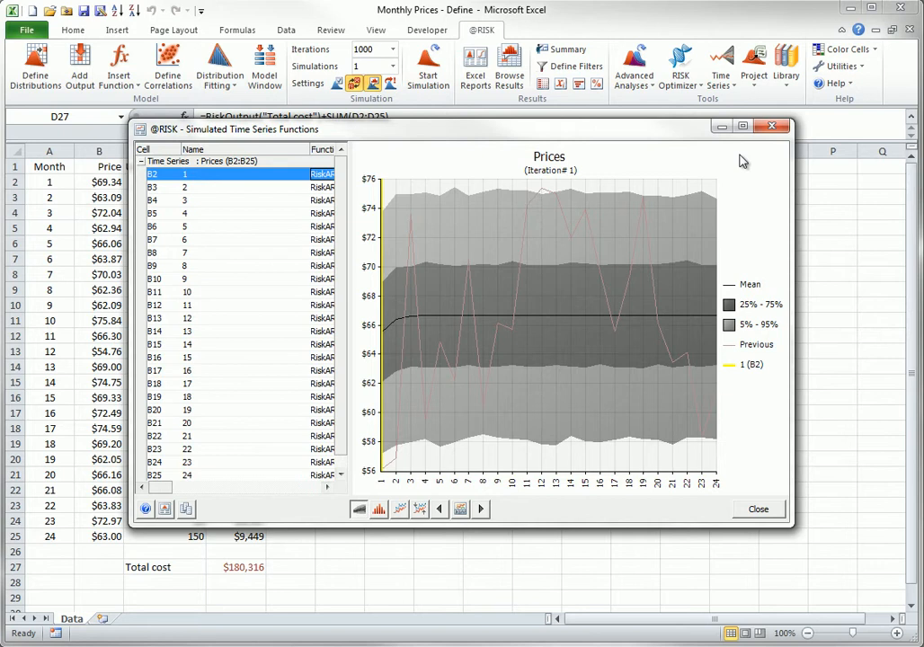
click(461, 510)
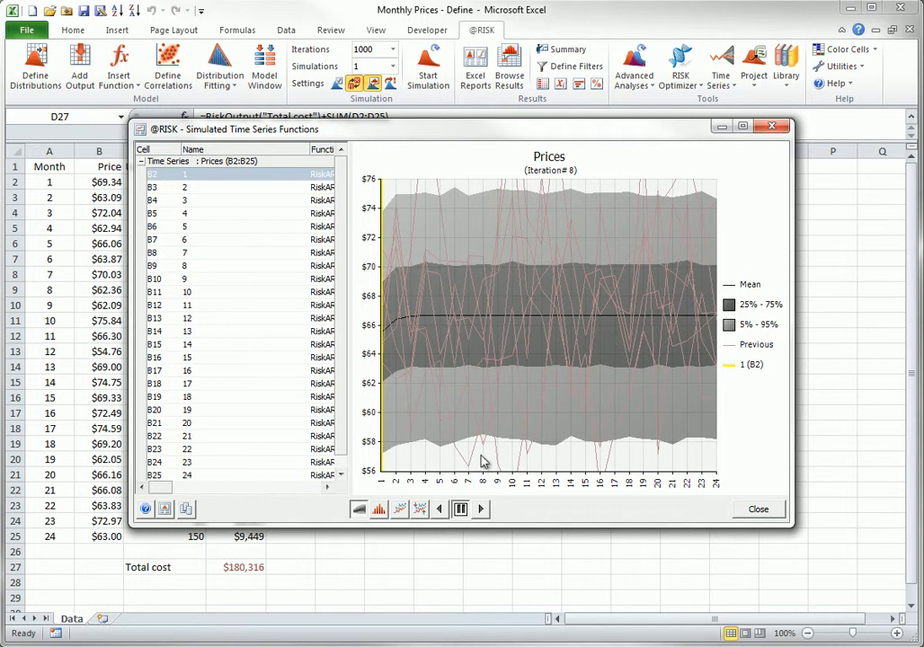
click(460, 510)
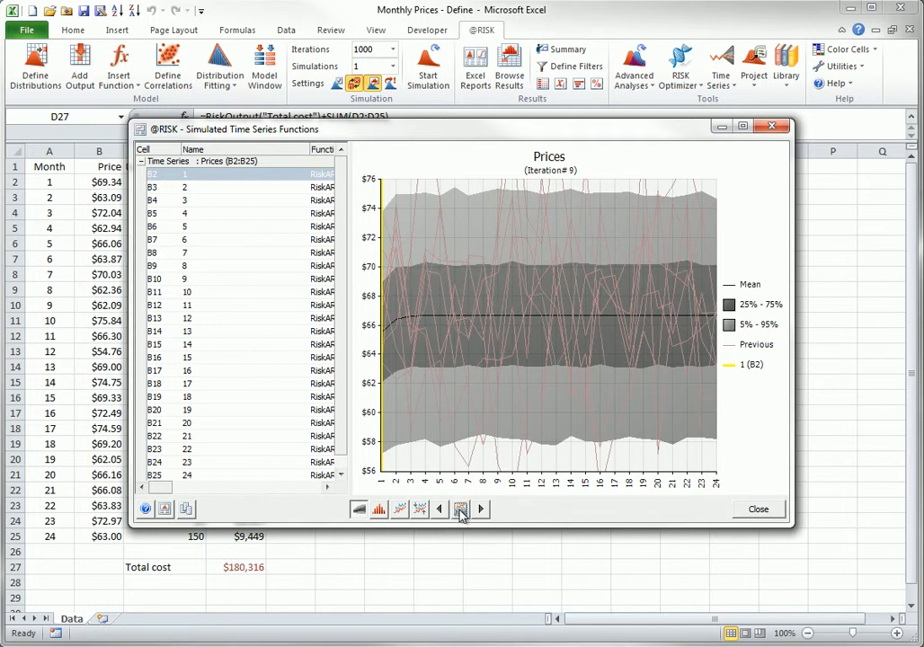